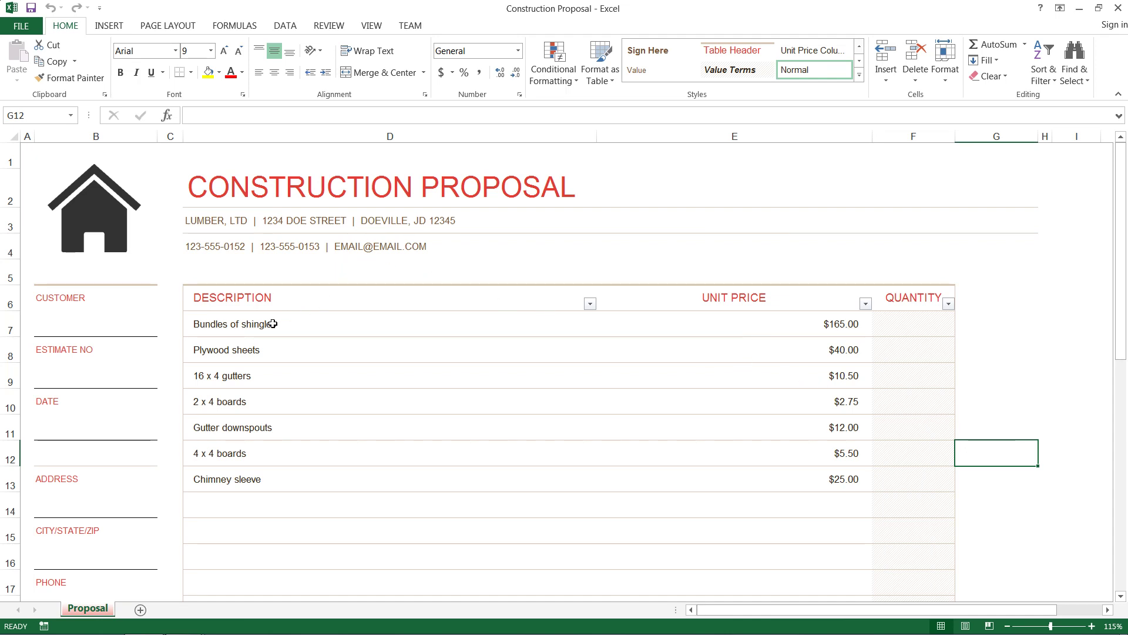
# Step: Click between the Customer (B7) and Estimate No (B9) cells and close the border options unchanged
pyautogui.scroll(-10, 273, 324)
pyautogui.scroll(5, 209, 241)
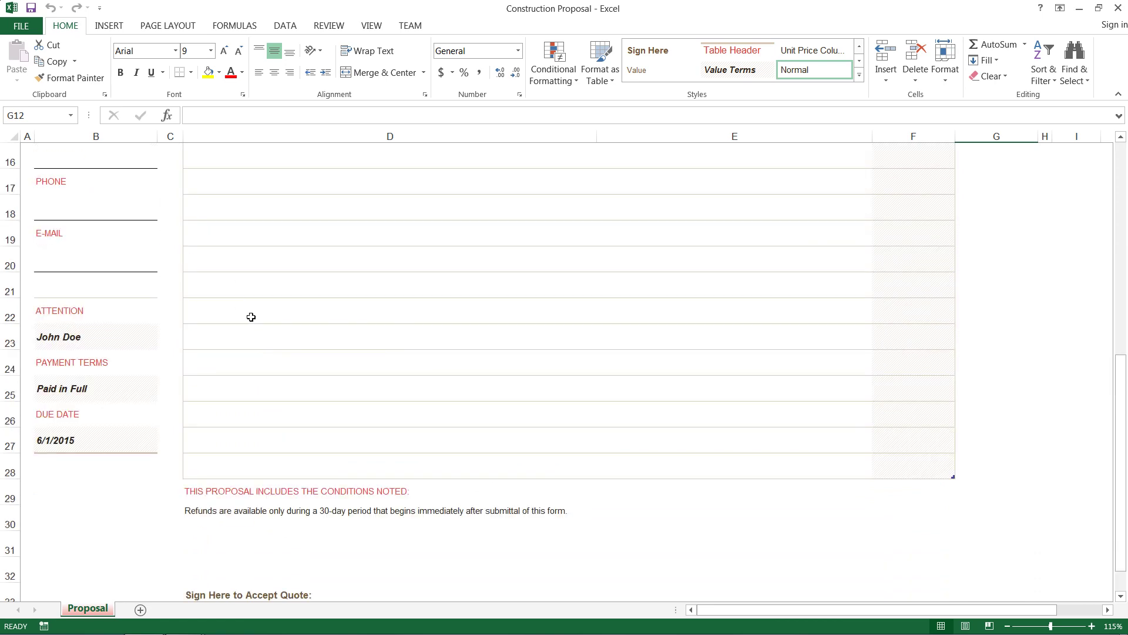
pyautogui.scroll(5, 251, 316)
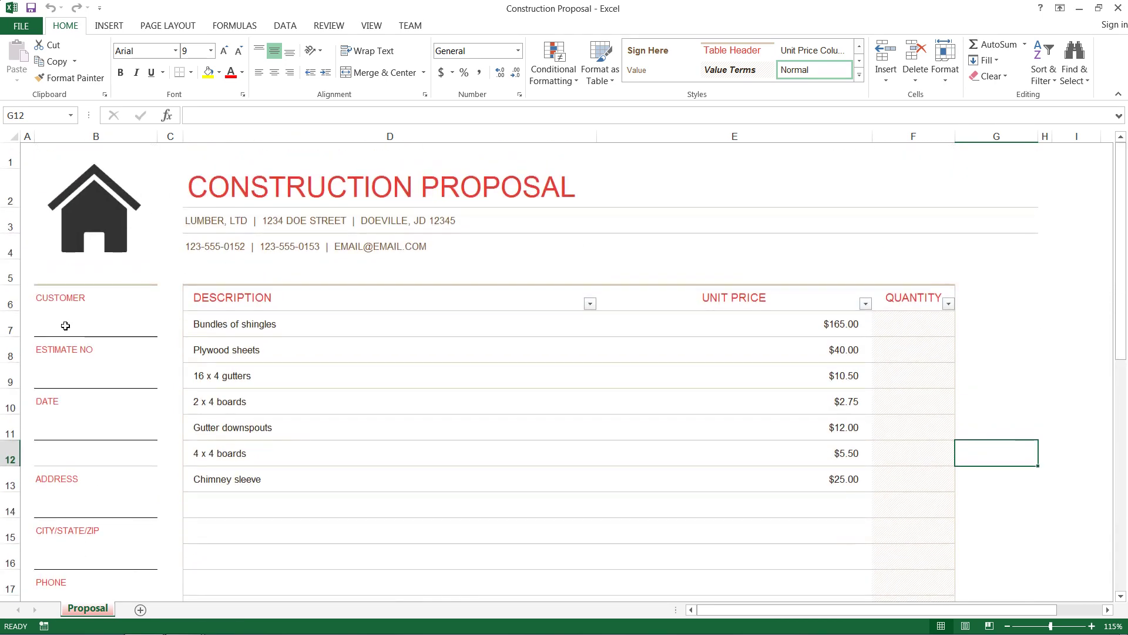
pyautogui.click(52, 329)
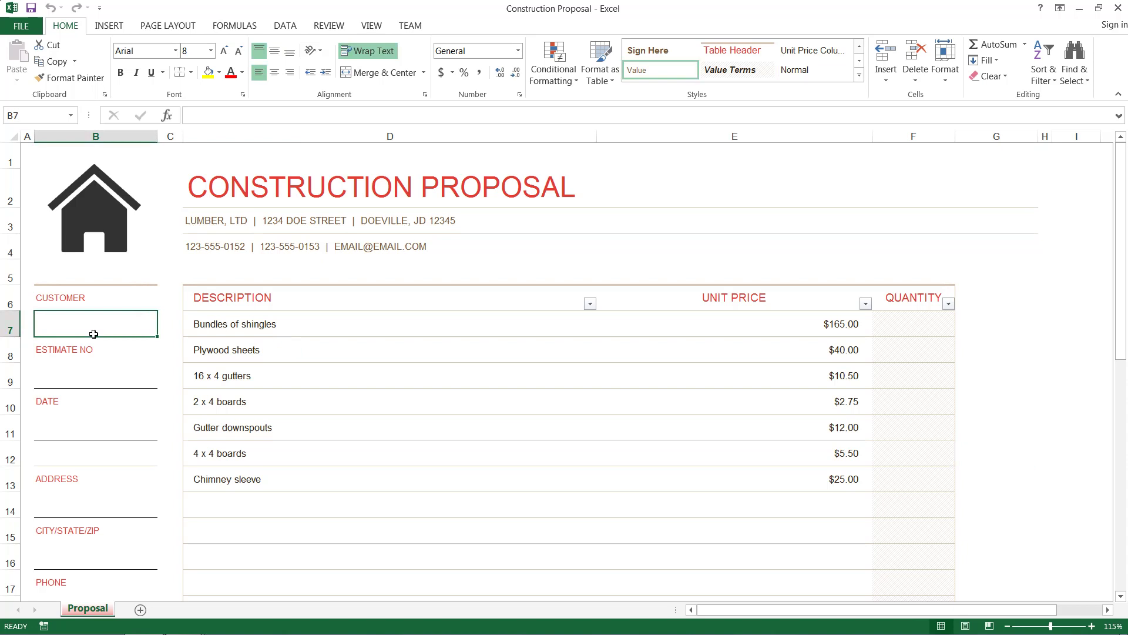
pyautogui.click(65, 376)
pyautogui.click(62, 332)
pyautogui.click(83, 376)
pyautogui.click(83, 325)
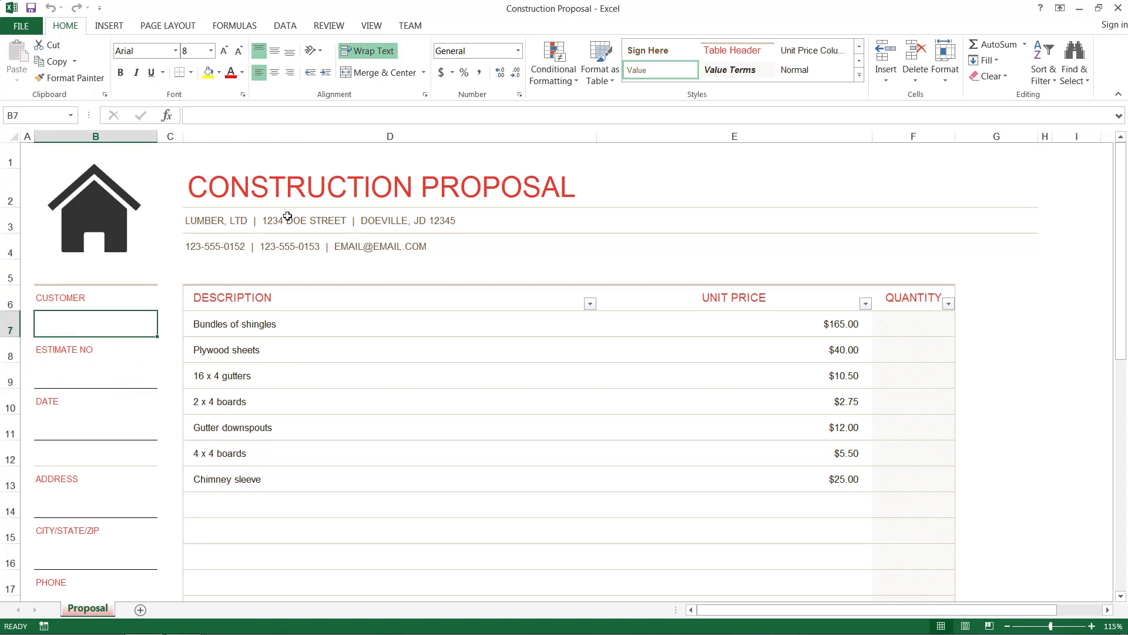
pyautogui.click(191, 71)
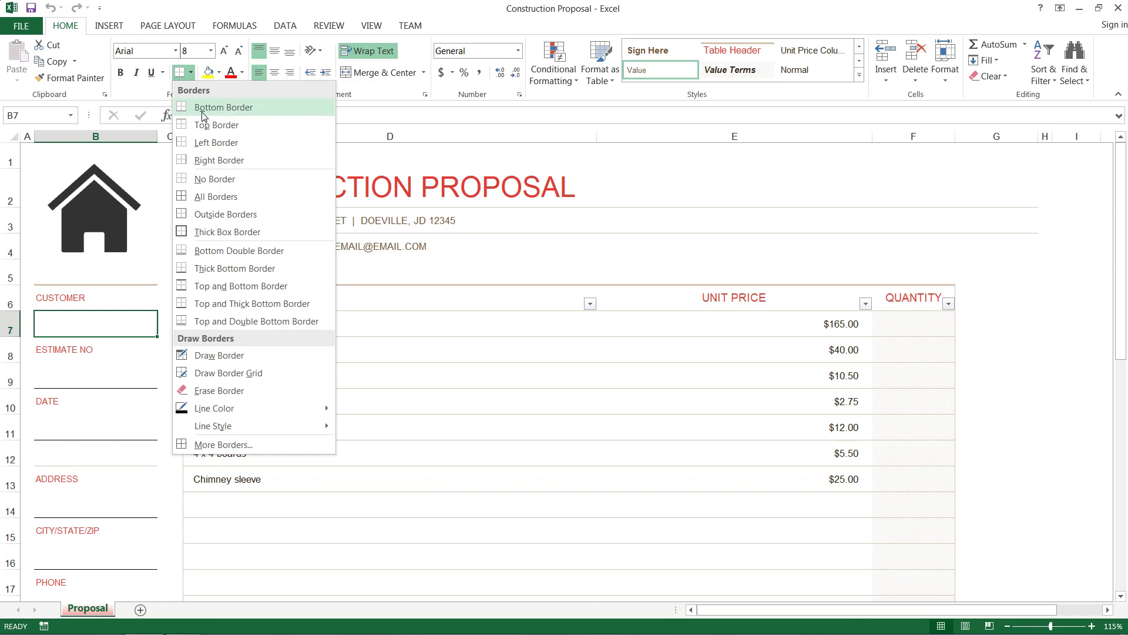
pyautogui.click(895, 327)
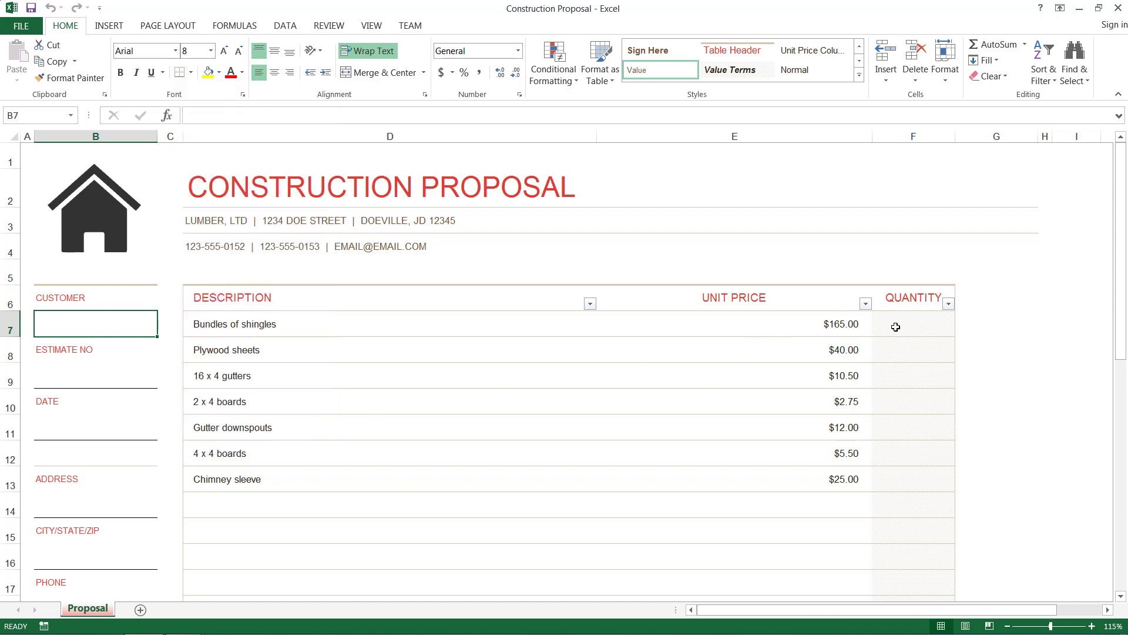
pyautogui.click(978, 323)
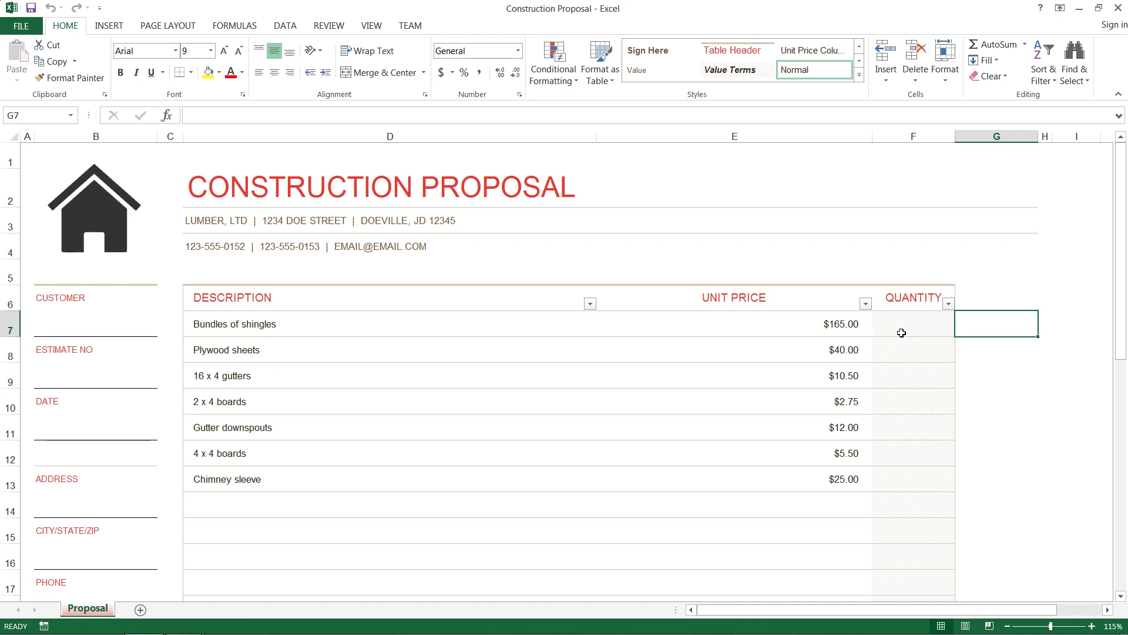
# Step: Apply All Borders to the Quantity cells F7:F13
pyautogui.moveTo(901, 329); pyautogui.dragTo(922, 474)
pyautogui.click(988, 341)
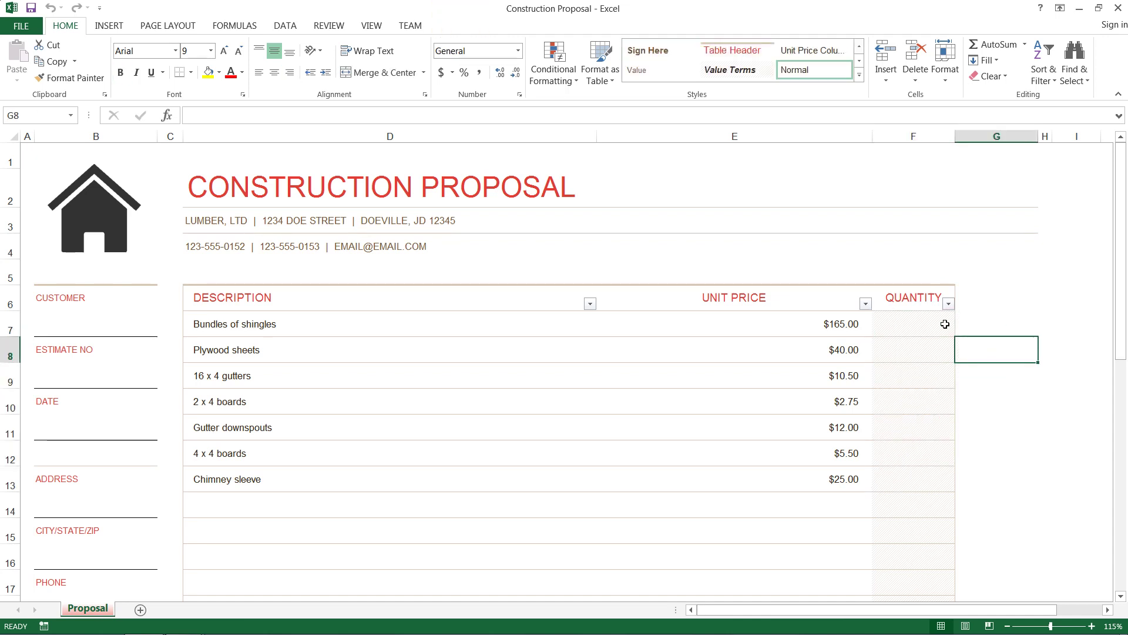
pyautogui.moveTo(926, 319); pyautogui.dragTo(914, 480)
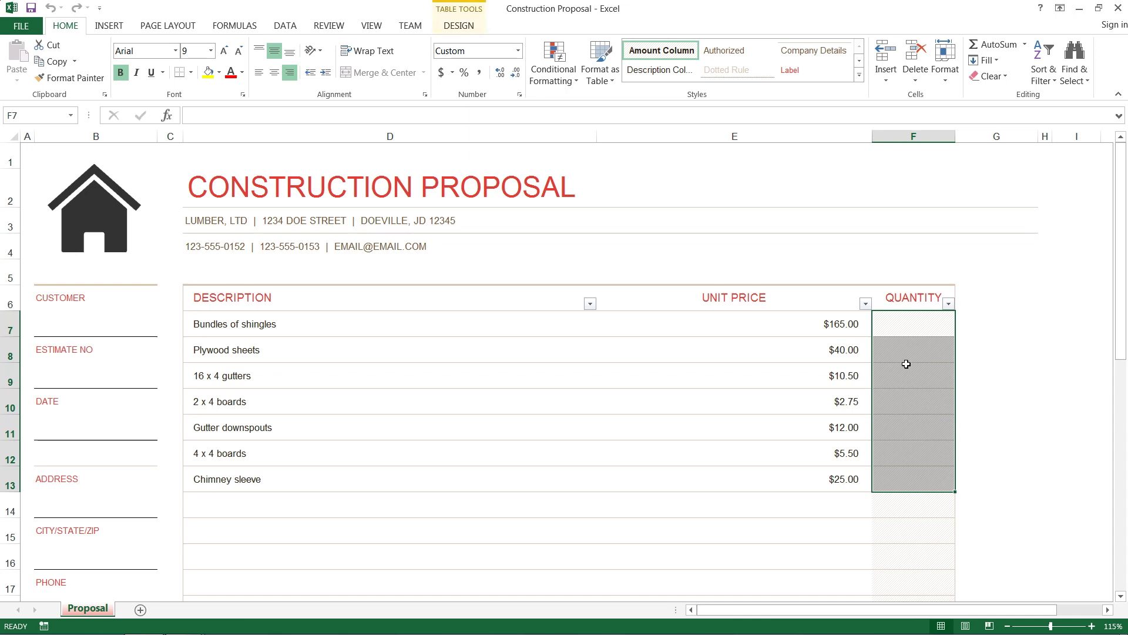
pyautogui.click(191, 71)
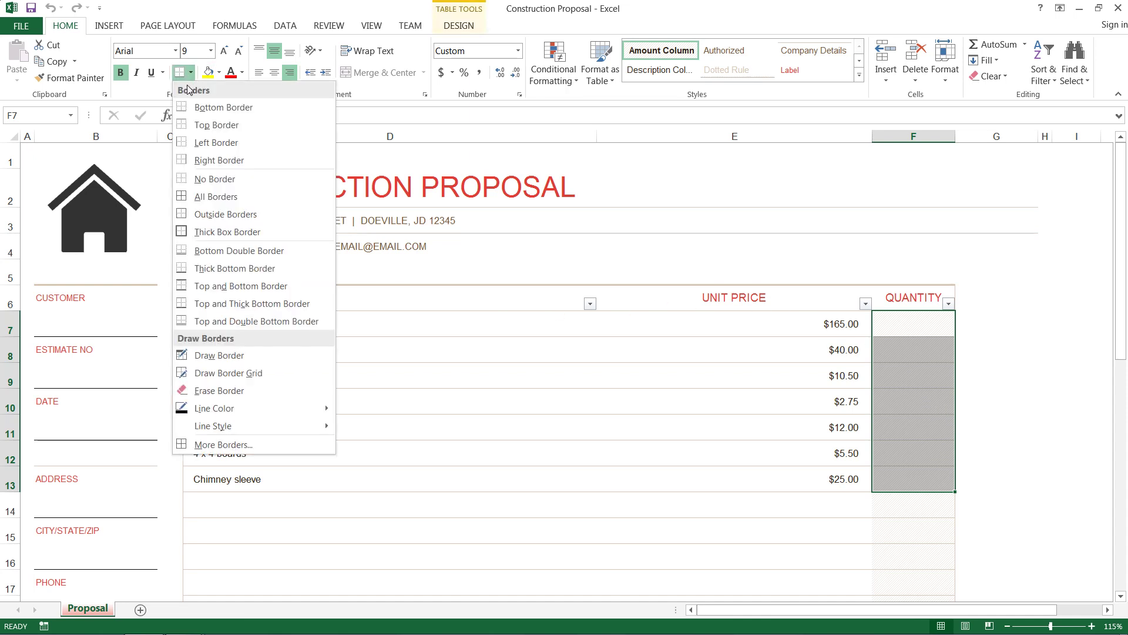
pyautogui.click(234, 203)
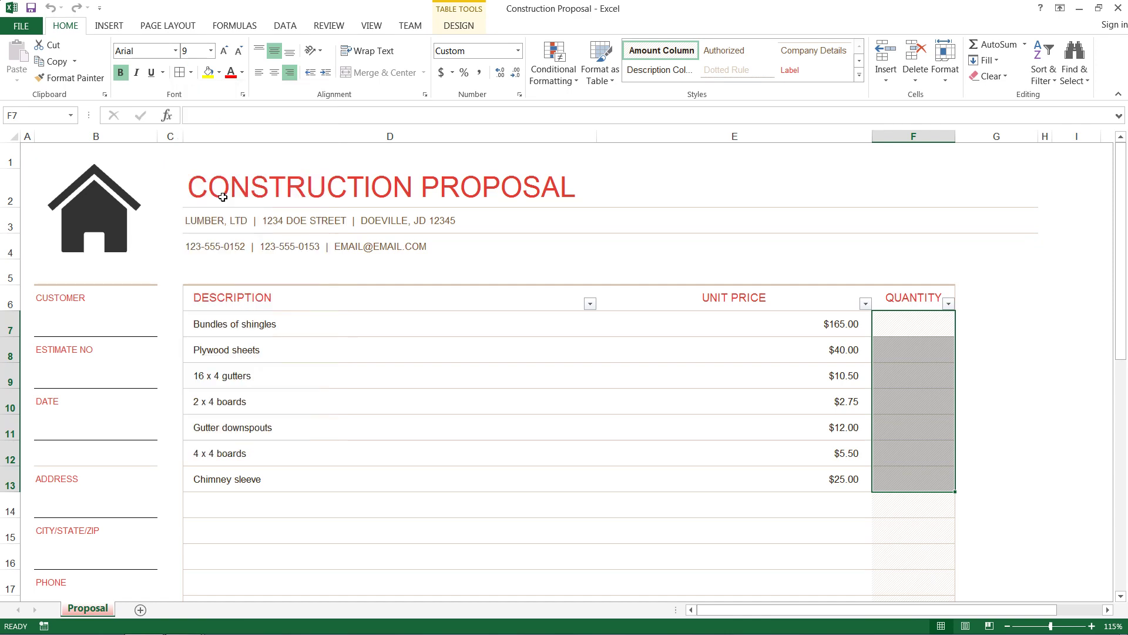
pyautogui.click(995, 388)
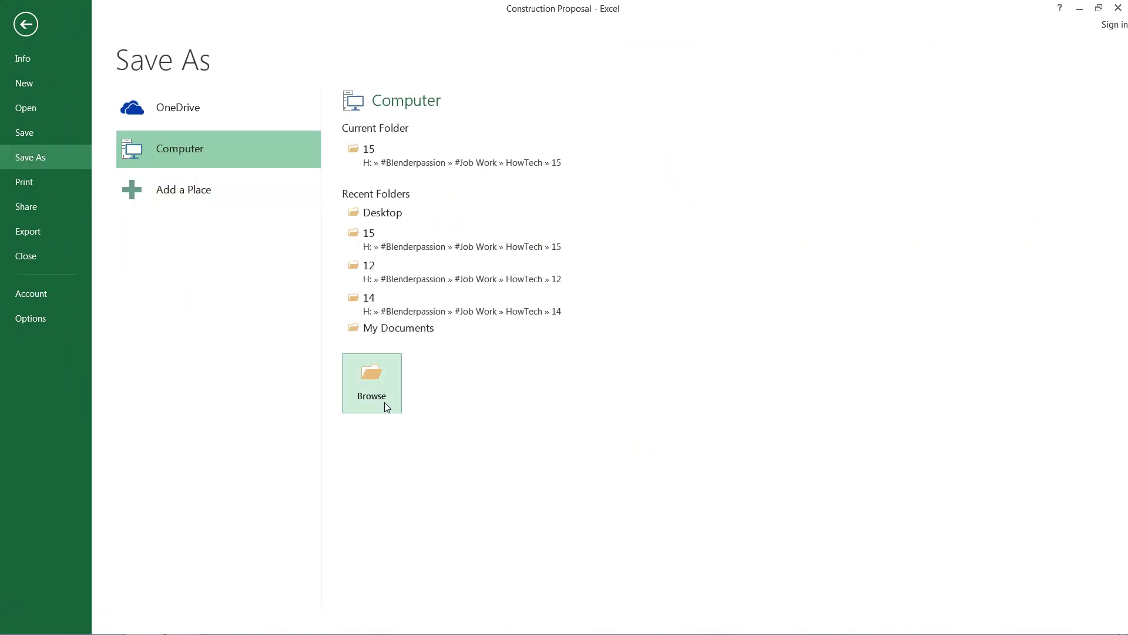
# Step: Save the workbook to the Desktop, close Excel, and launch Acrobat XI Pro
pyautogui.click(384, 402)
pyautogui.scroll(2, 88, 176)
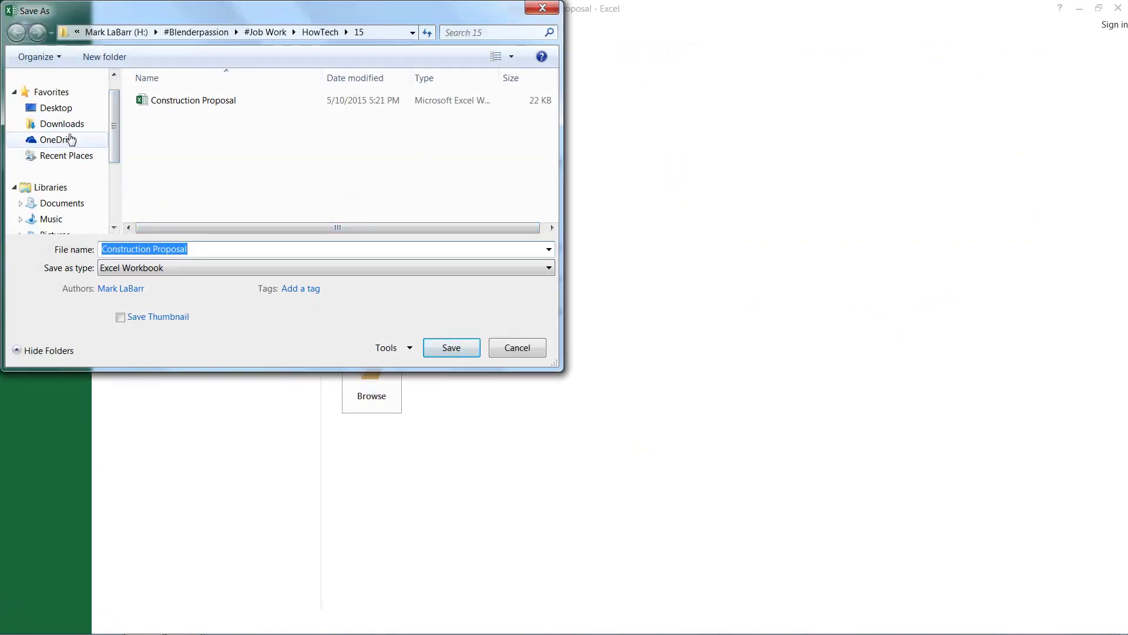
pyautogui.click(69, 108)
pyautogui.click(452, 348)
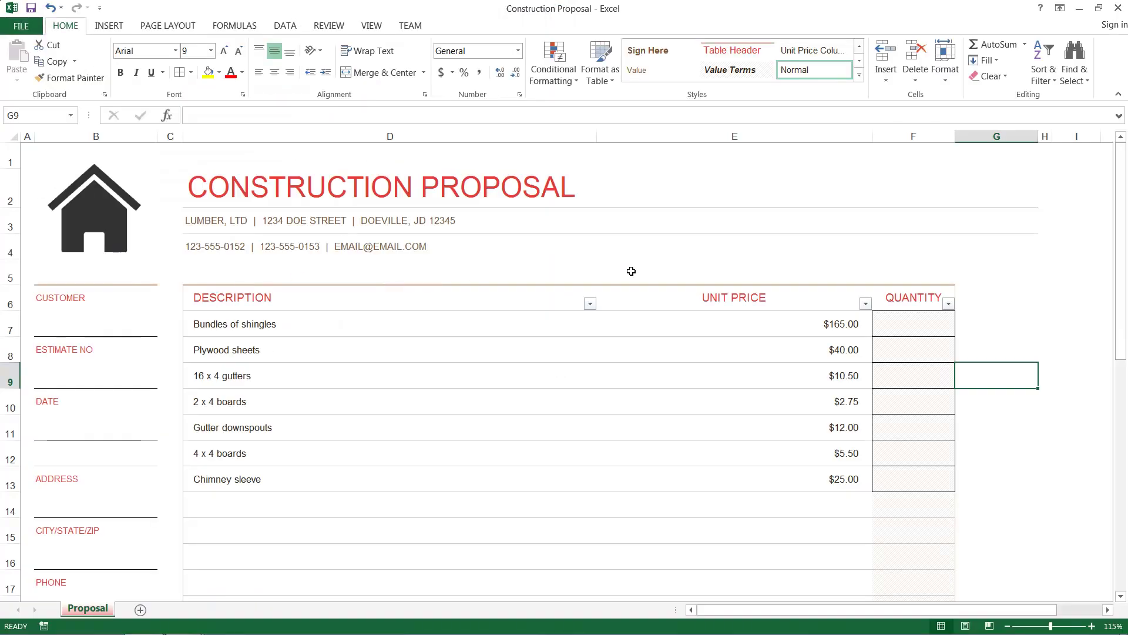
pyautogui.click(1119, 8)
pyautogui.doubleClick(158, 21)
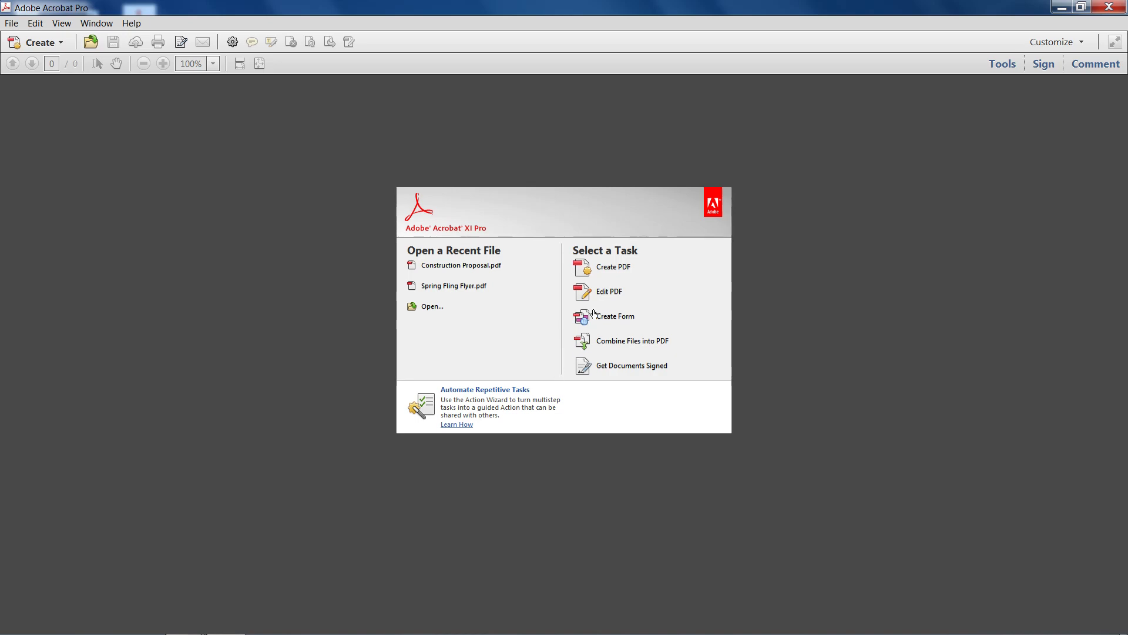
# Step: Create a PDF from the Construction Proposal workbook on the Desktop
pyautogui.click(619, 267)
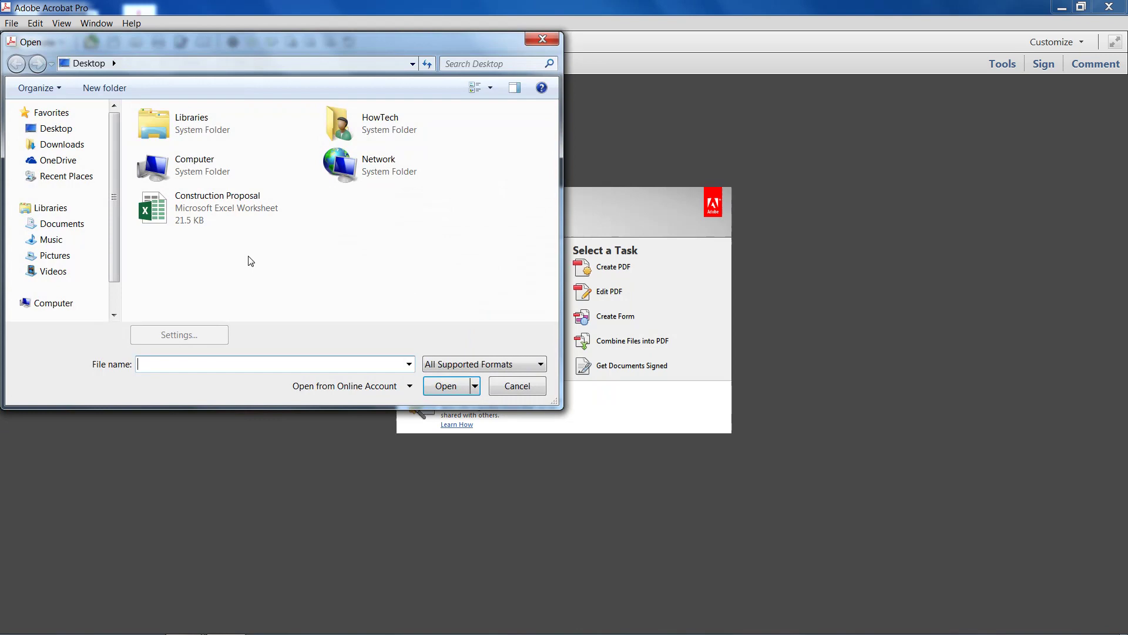
pyautogui.doubleClick(216, 212)
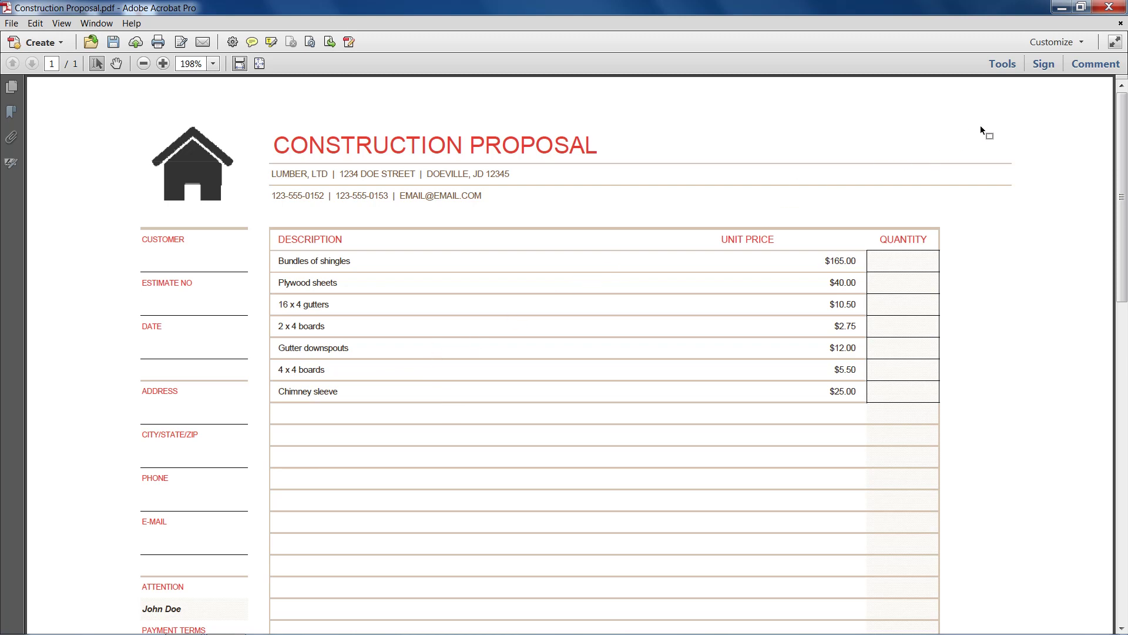
# Step: Start form editing with automatic field detection, first saving the PDF as Construction Proposal
pyautogui.click(1002, 63)
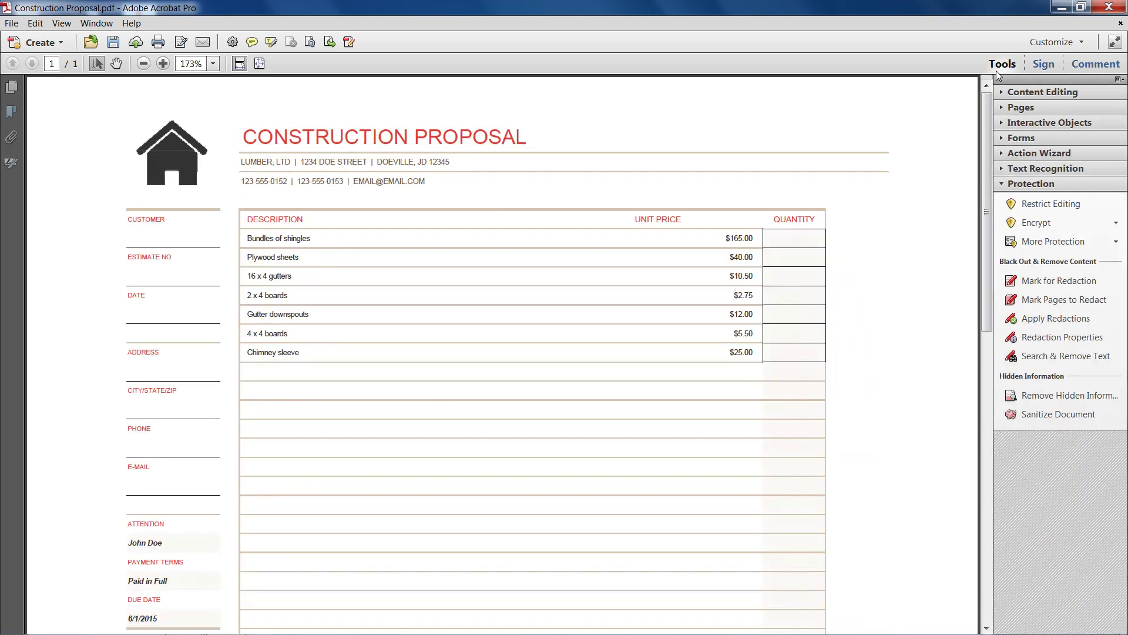
pyautogui.click(1032, 140)
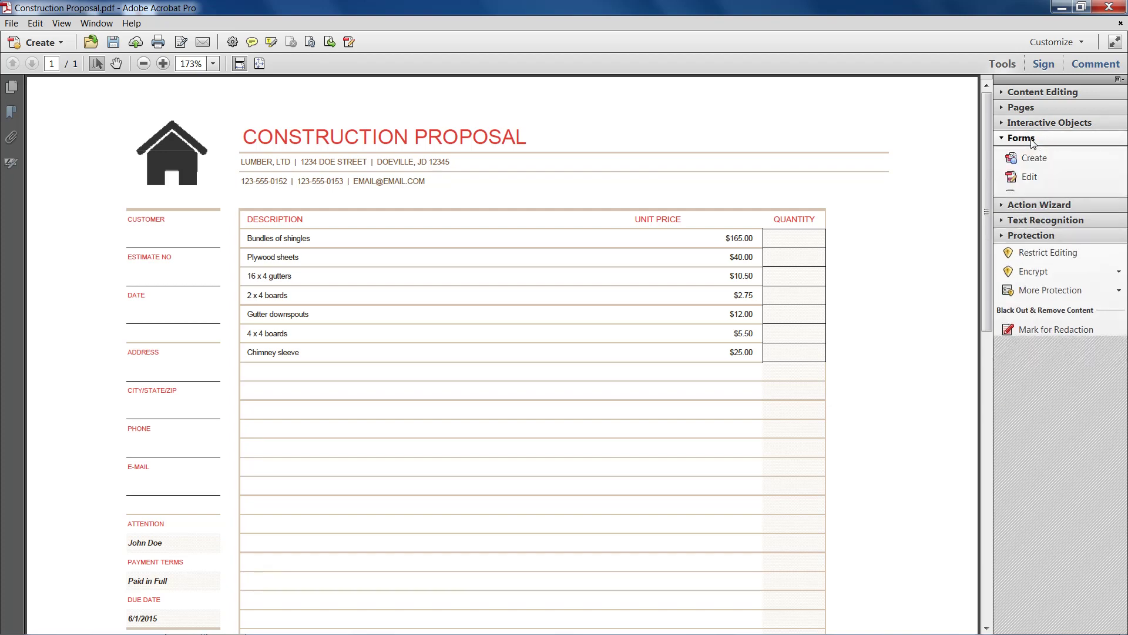
pyautogui.click(1029, 176)
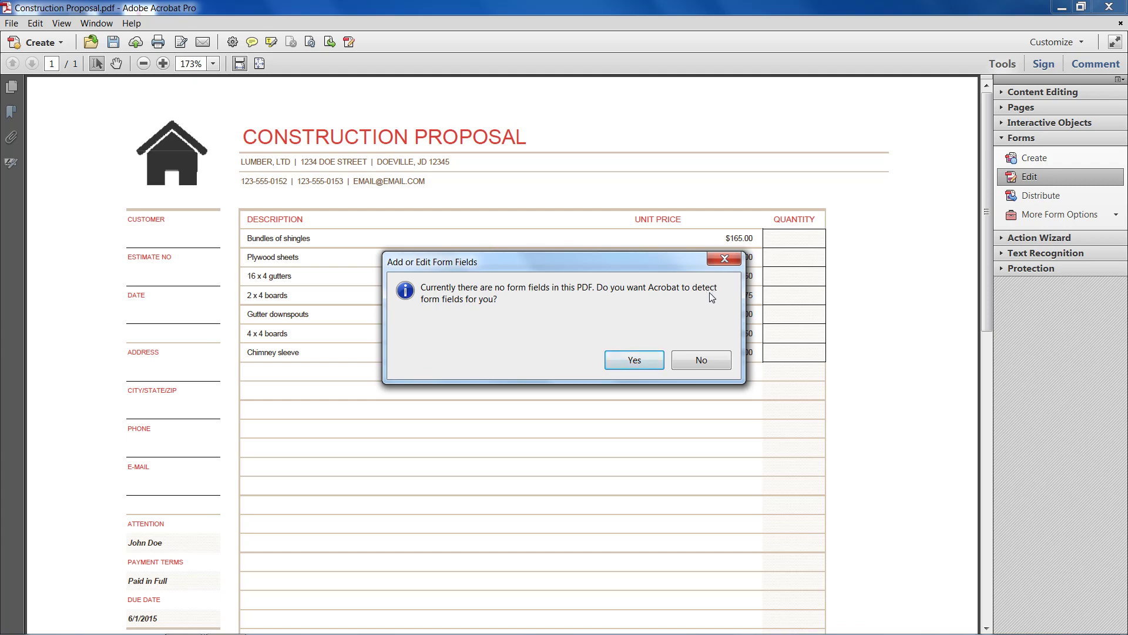
pyautogui.click(612, 361)
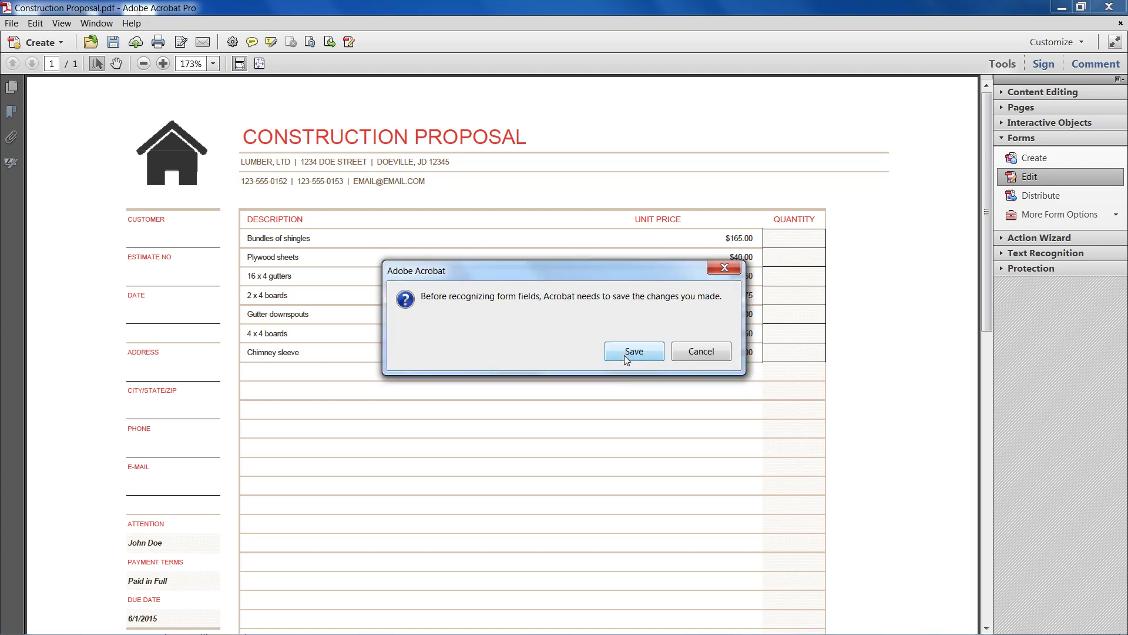
pyautogui.click(624, 355)
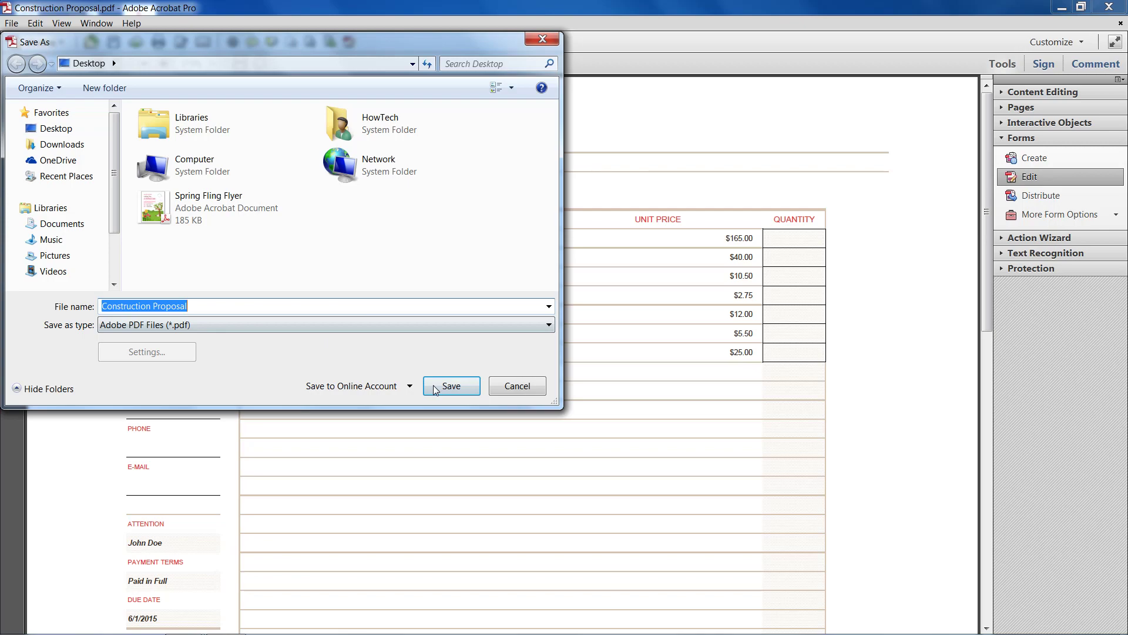
pyautogui.click(451, 385)
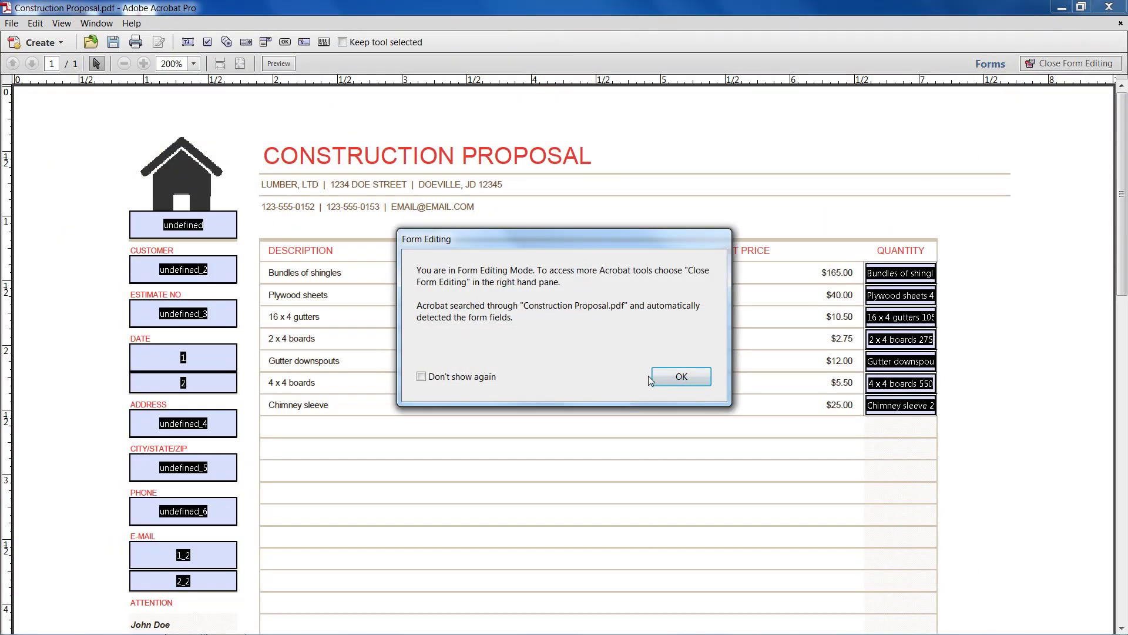
pyautogui.click(657, 379)
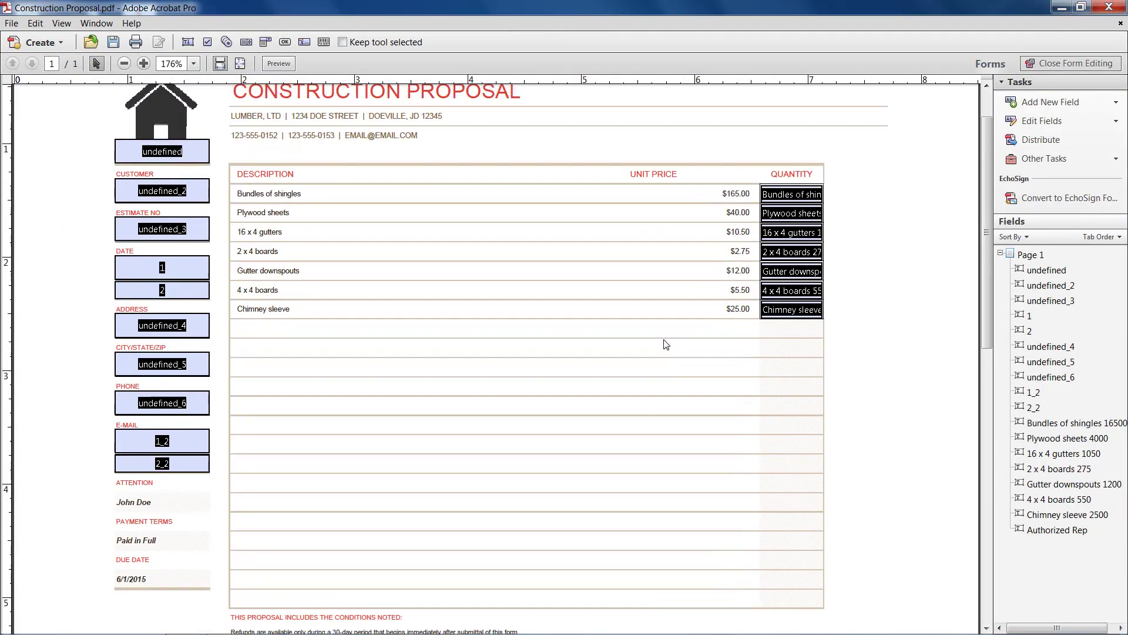
pyautogui.scroll(1, 464, 372)
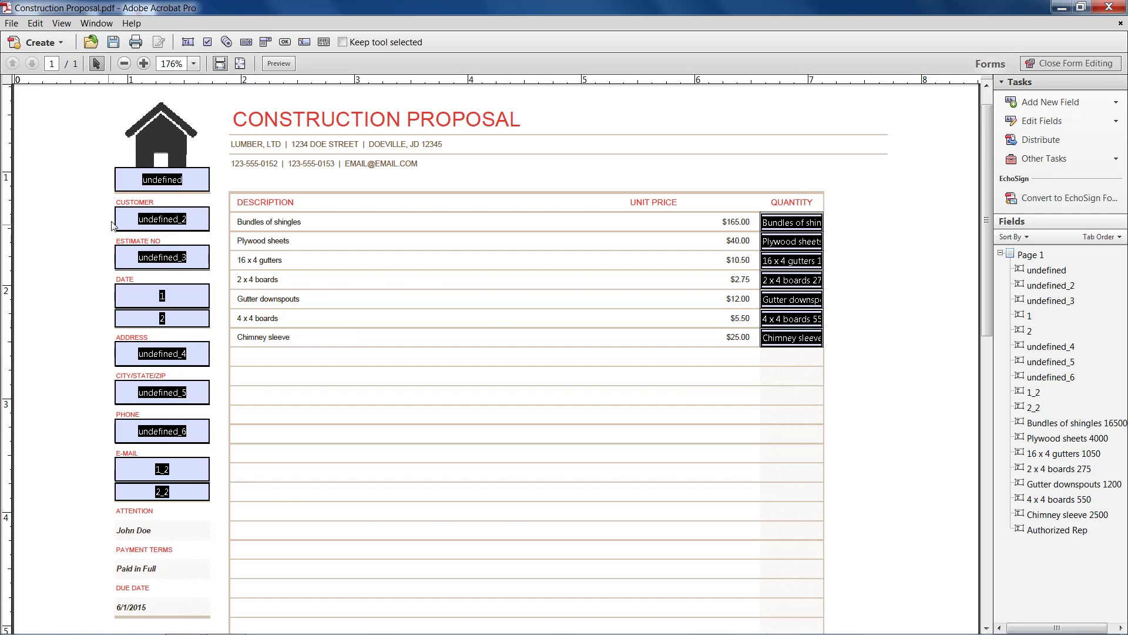
# Step: Delete the stray 'undefined' field, the second Date field and the second E-mail field
pyautogui.moveTo(104, 157); pyautogui.dragTo(216, 198)
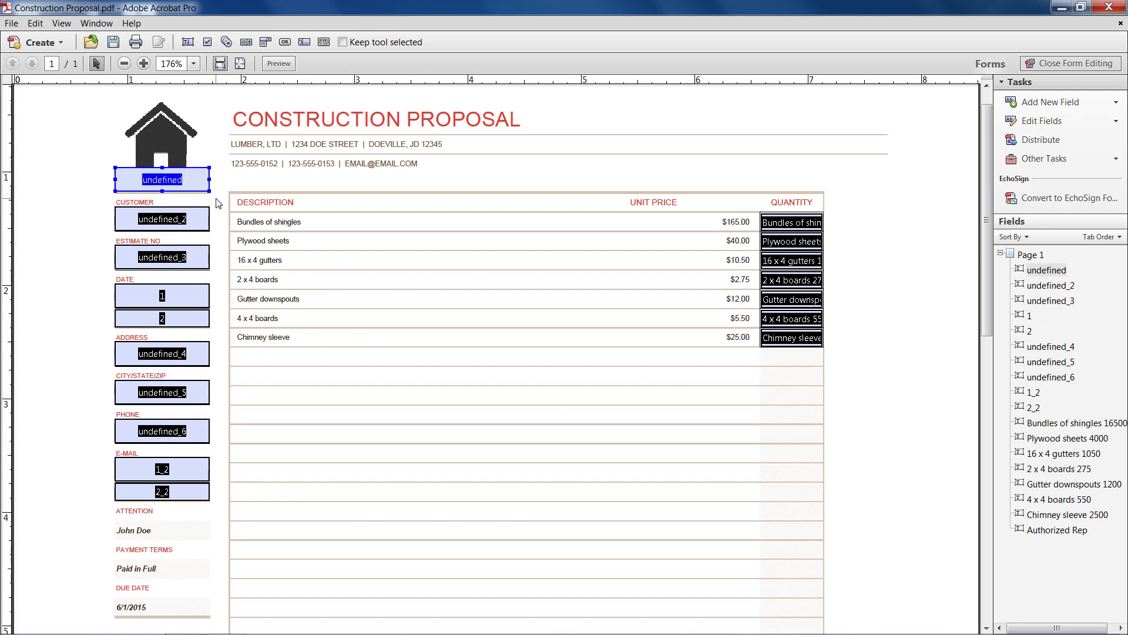
pyautogui.press('Delete')
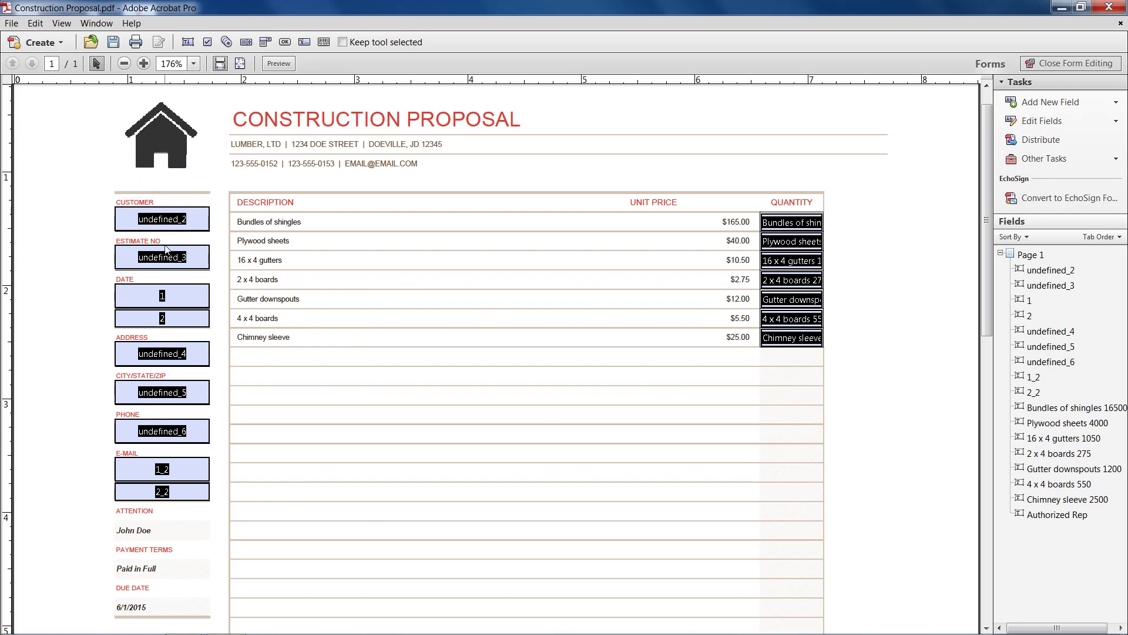
pyautogui.press('Delete')
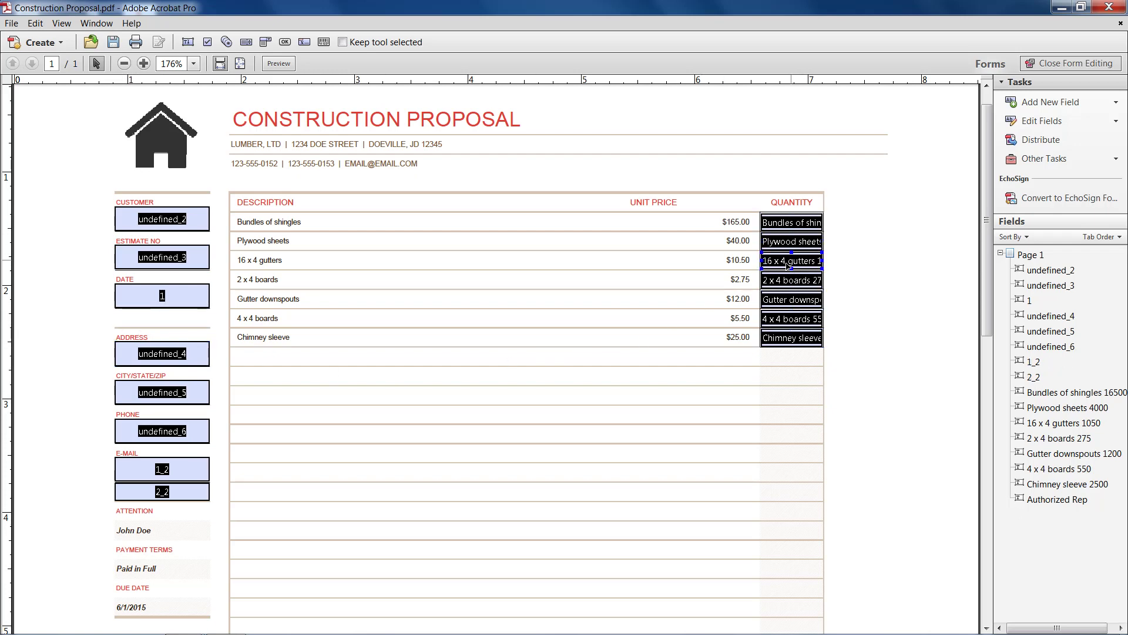
pyautogui.click(200, 497)
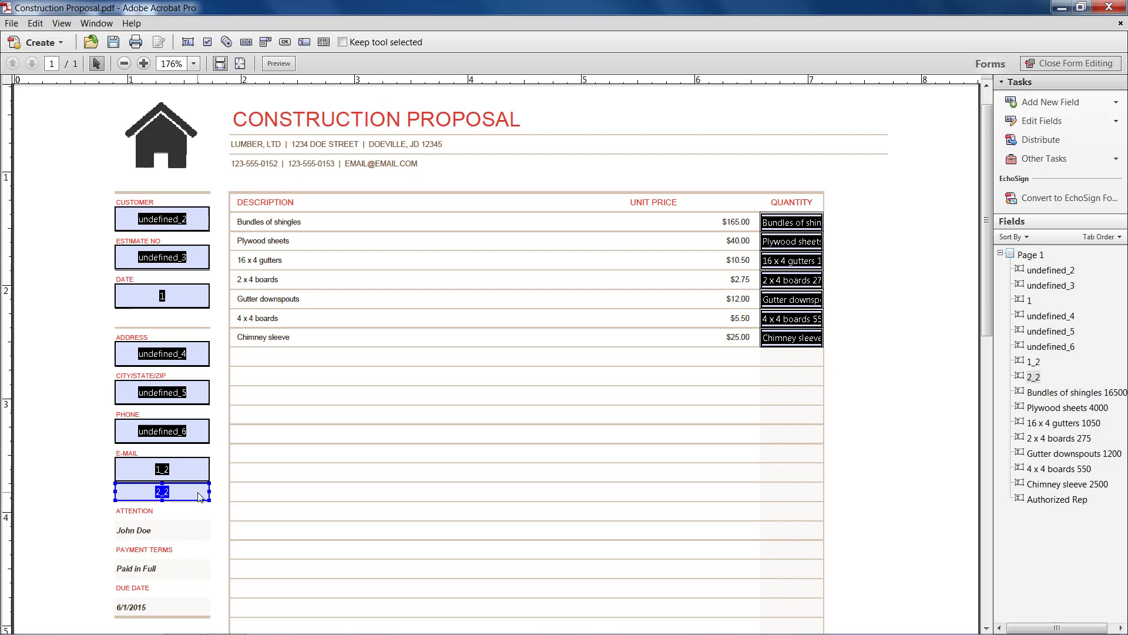
pyautogui.press('Delete')
pyautogui.scroll(-5, 207, 478)
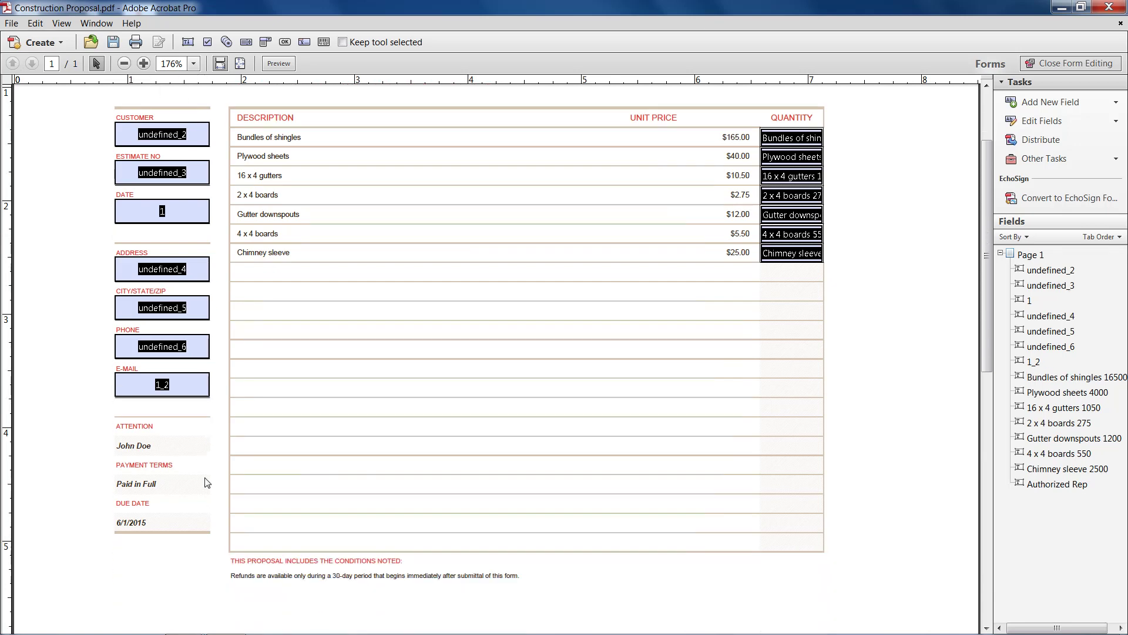
pyautogui.scroll(4, 600, 473)
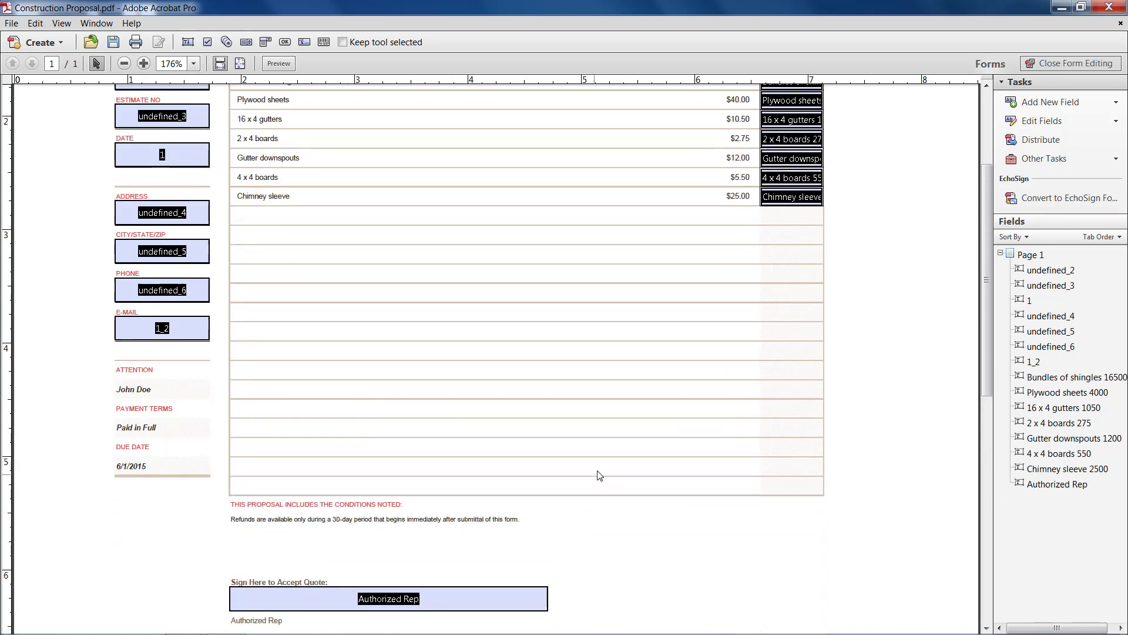
pyautogui.scroll(2, 604, 464)
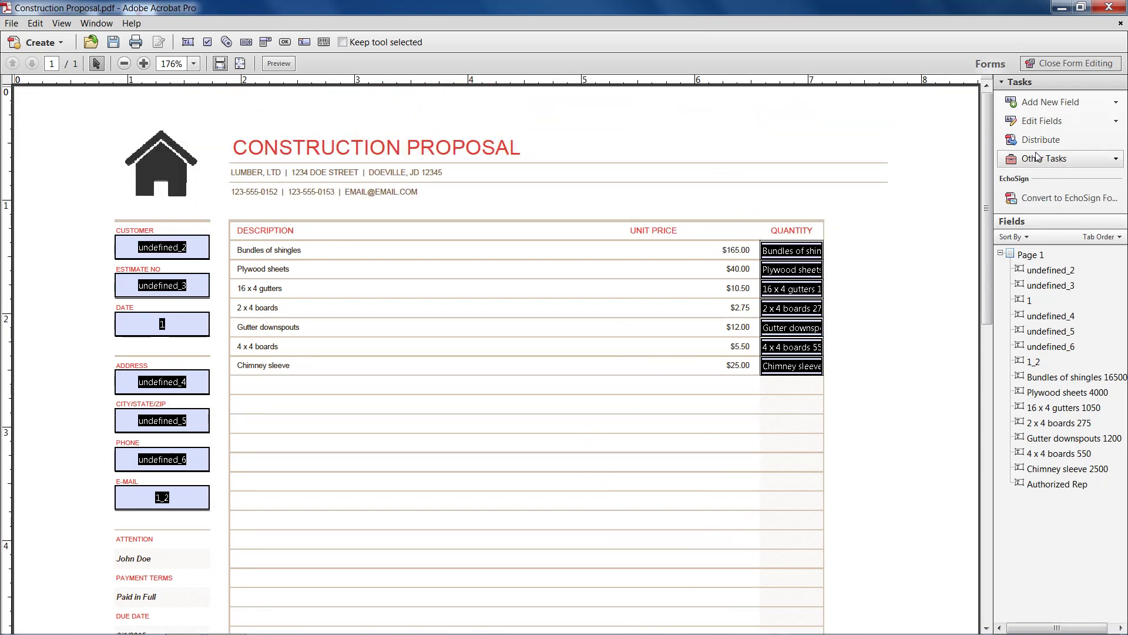
# Step: Close Form Editing without adding any new field
pyautogui.click(1051, 103)
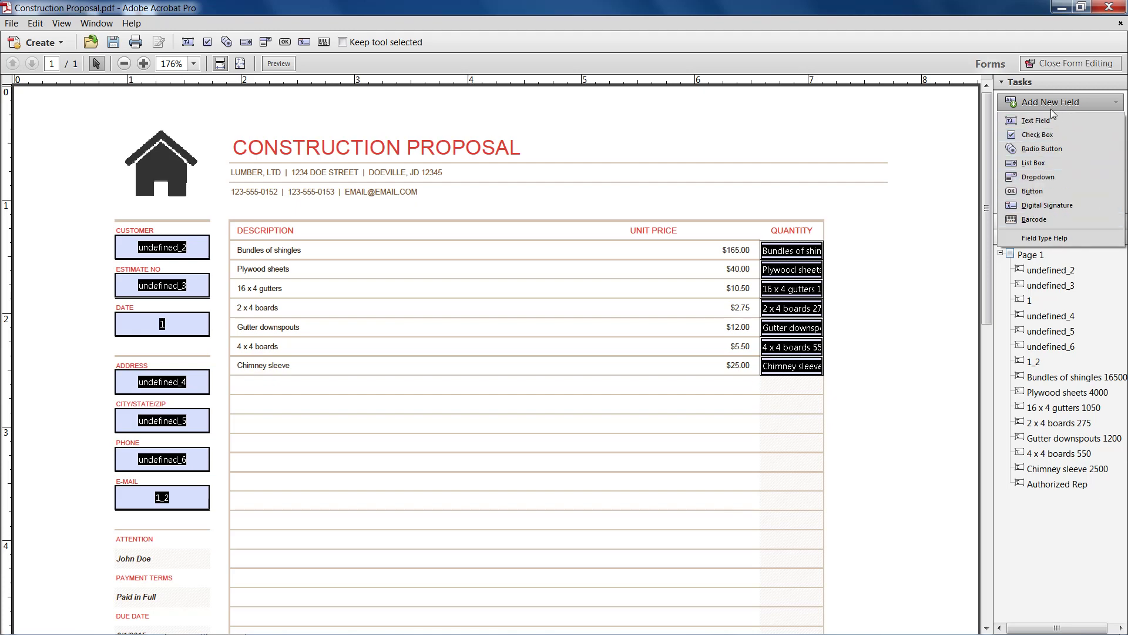
pyautogui.click(1043, 111)
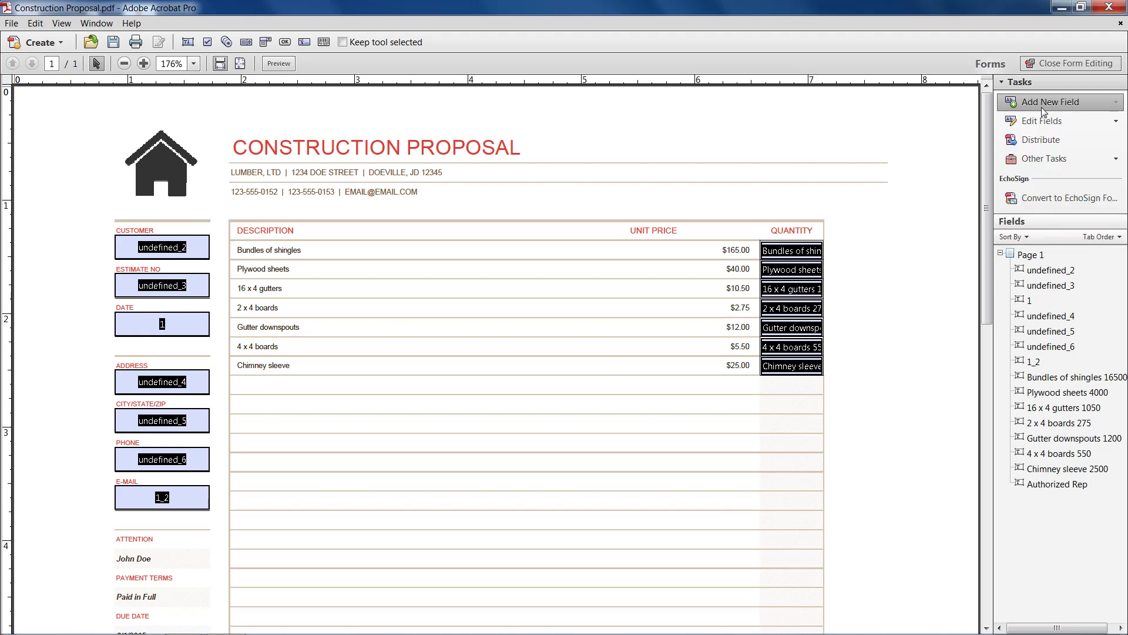
pyautogui.click(1058, 66)
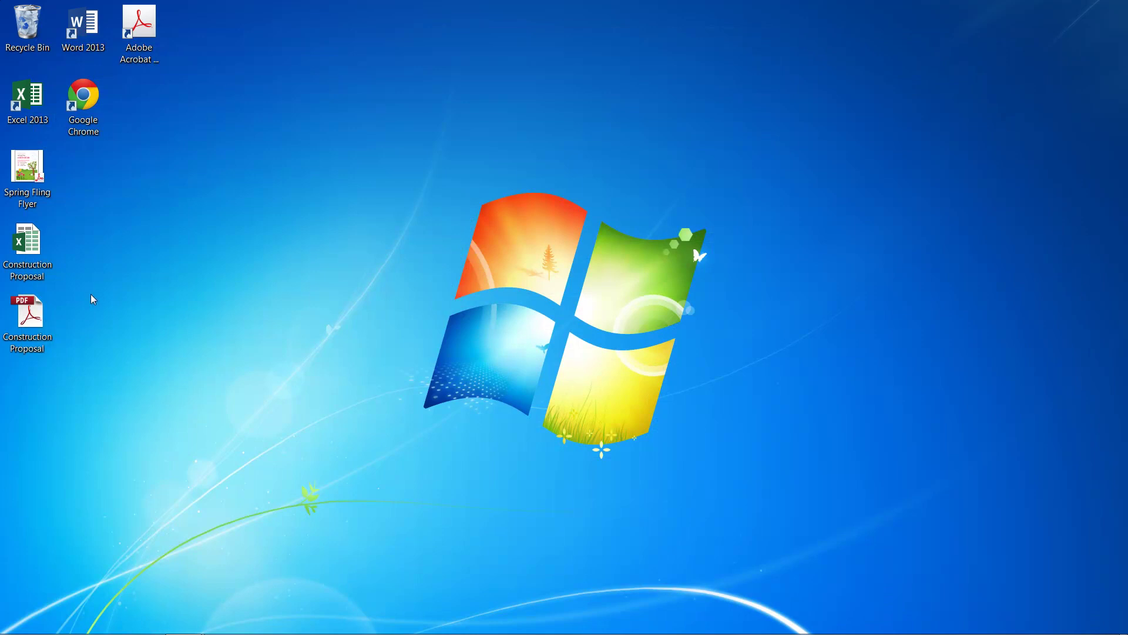
# Step: Open Construction Proposal.pdf with Adobe Reader from its right-click Open with menu
pyautogui.rightClick(41, 318)
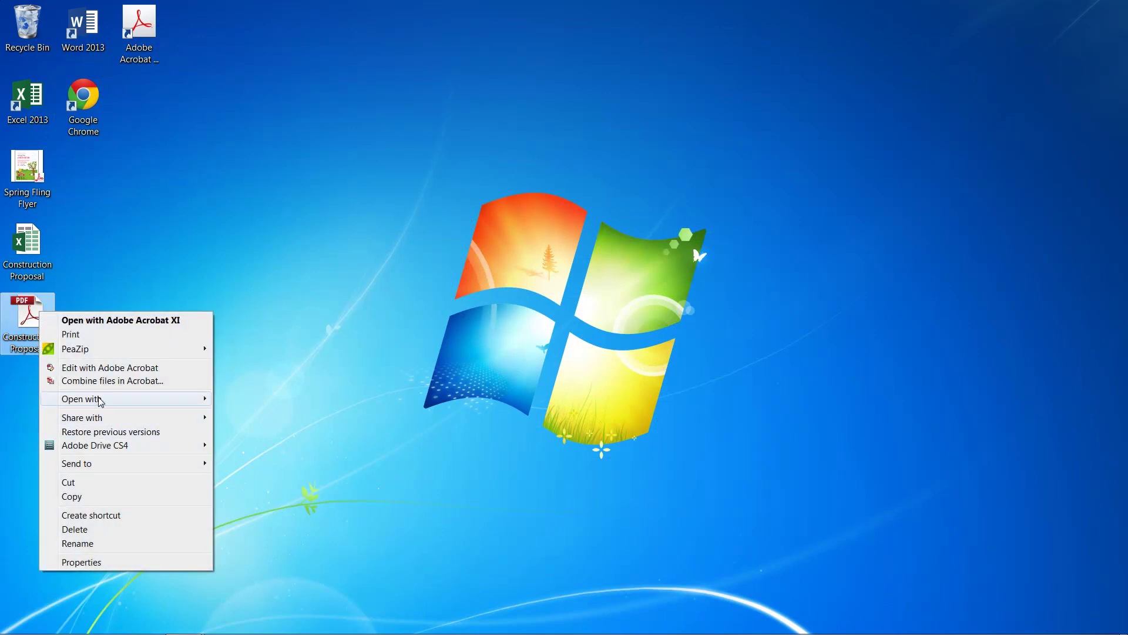
pyautogui.moveTo(98, 400)
pyautogui.click(308, 429)
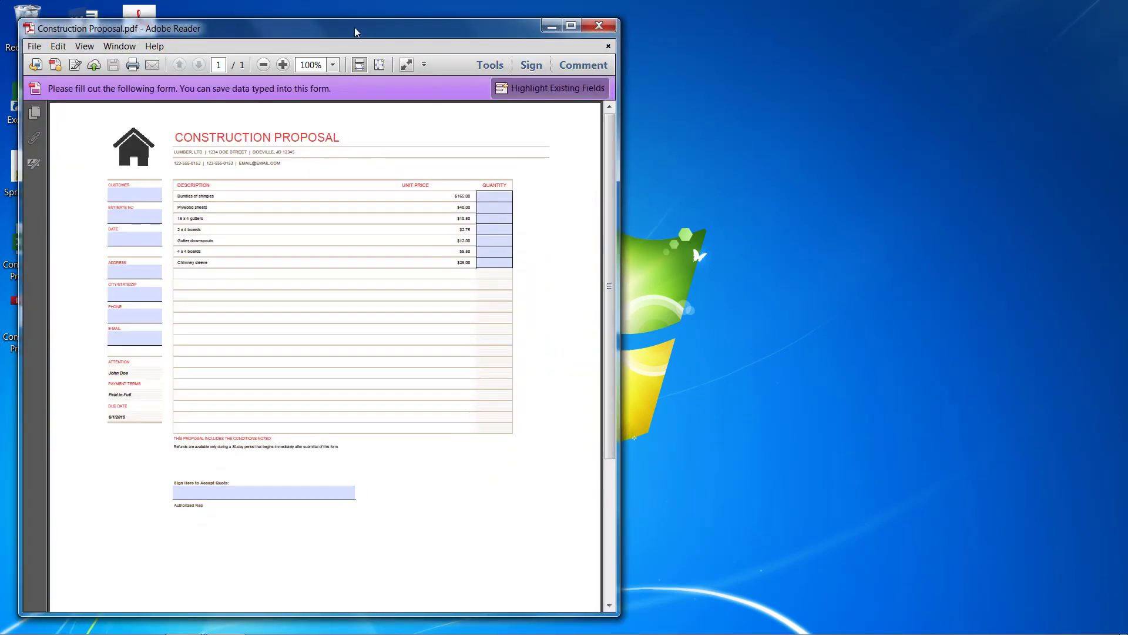
# Step: Maximize Reader, enter the customer's name and estimate number, and set shingles quantity to 5
pyautogui.doubleClick(354, 27)
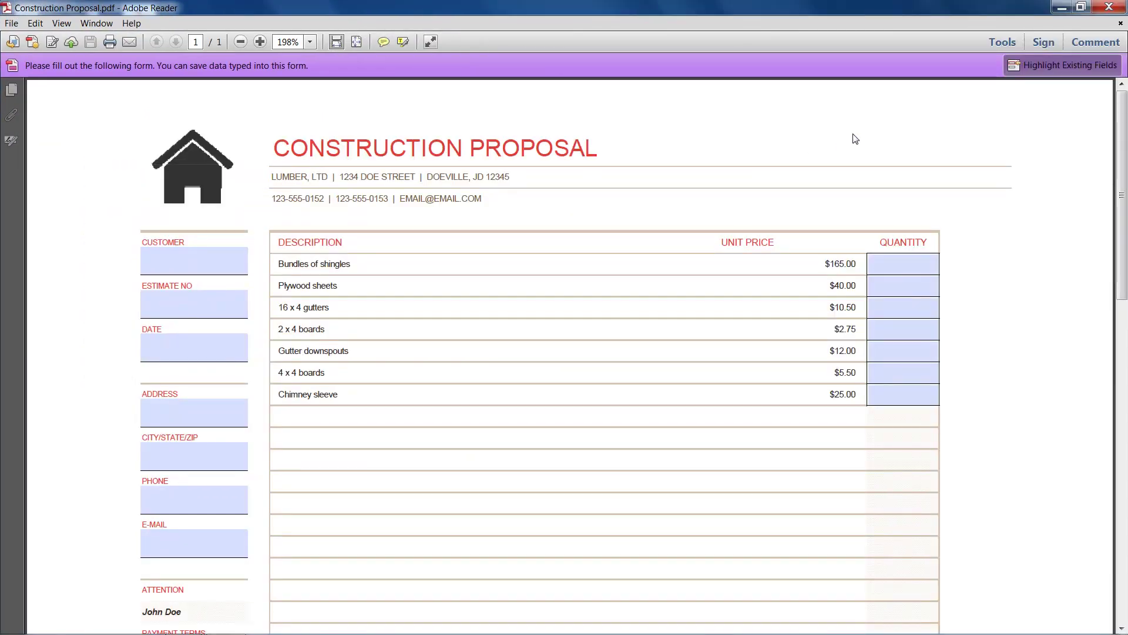
pyautogui.press('Tab')
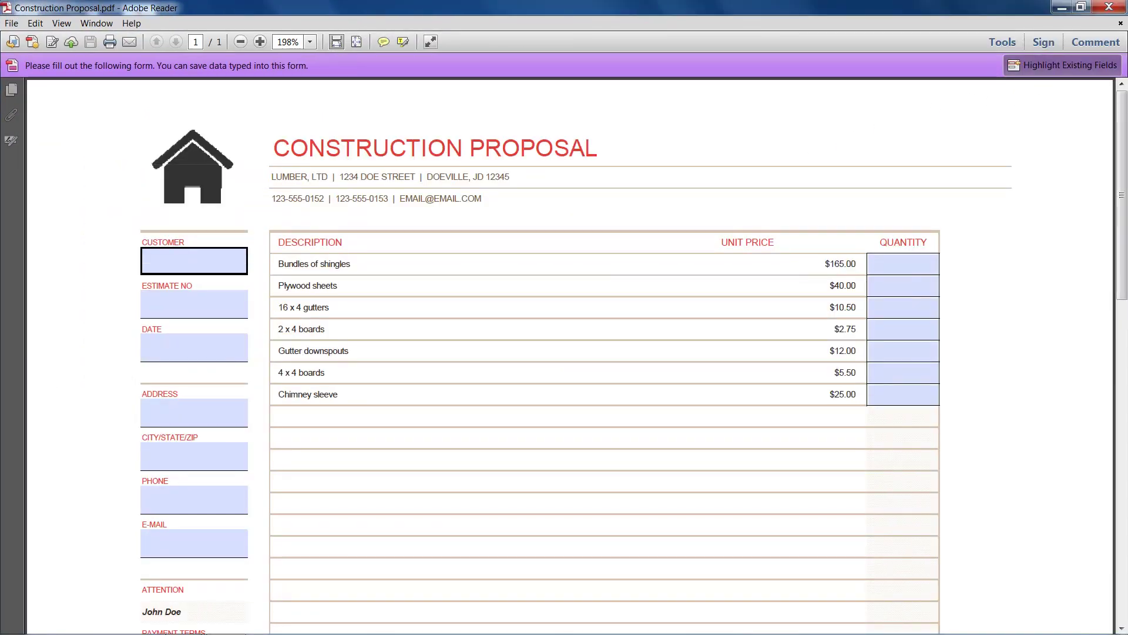
pyautogui.write('John Doe')
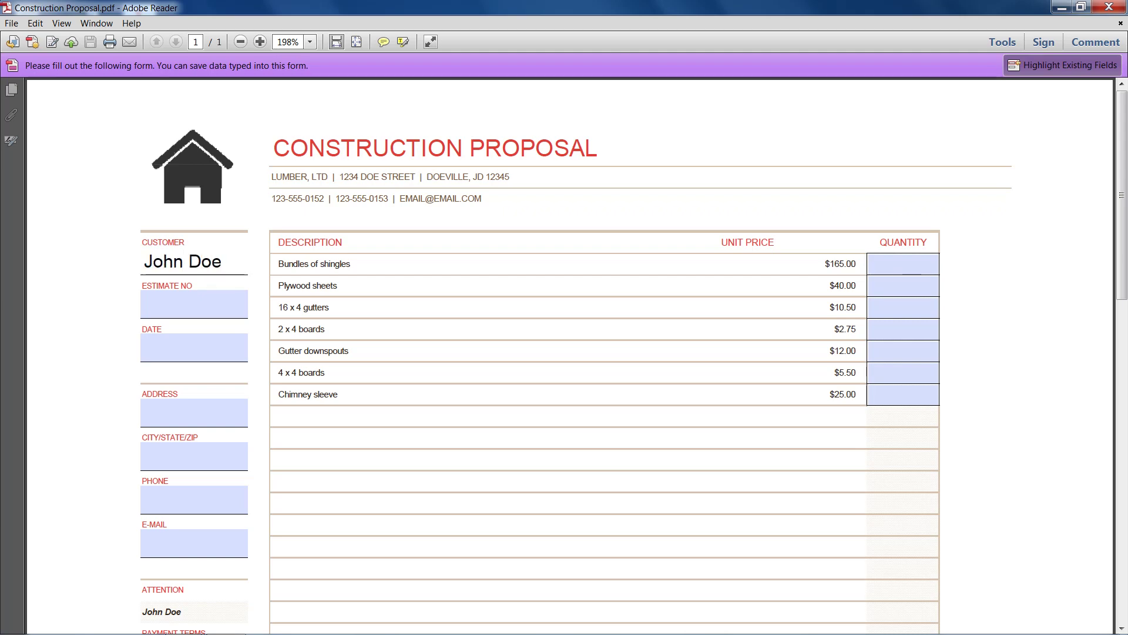
pyautogui.press('Tab')
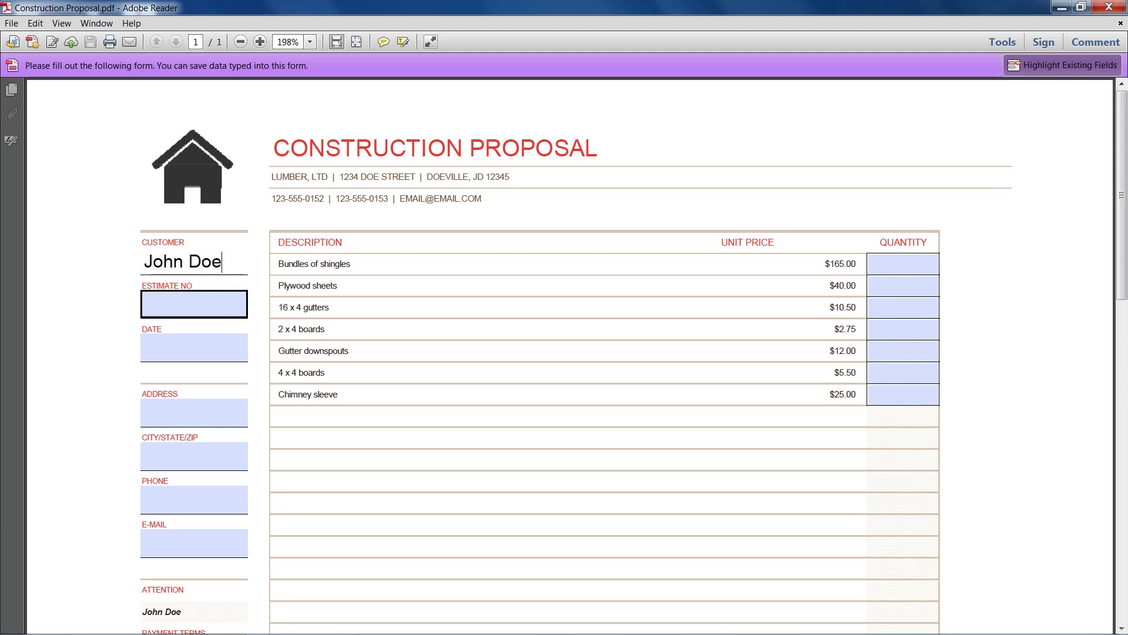
pyautogui.write('C')
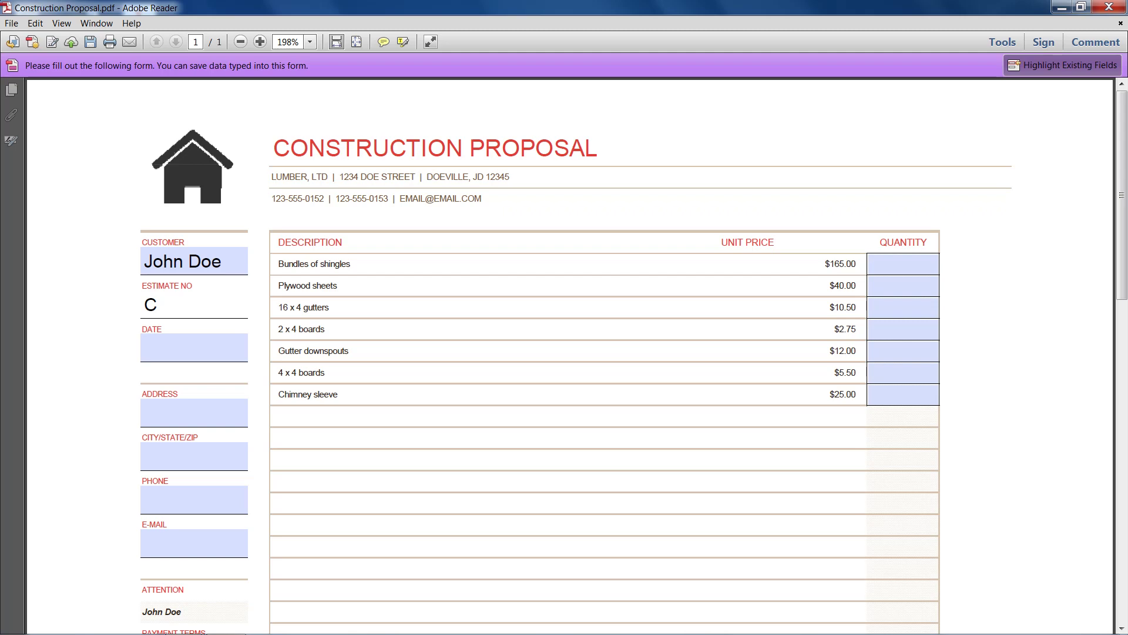
pyautogui.write('-1234')
pyautogui.press('Tab')
pyautogui.press('Tab')
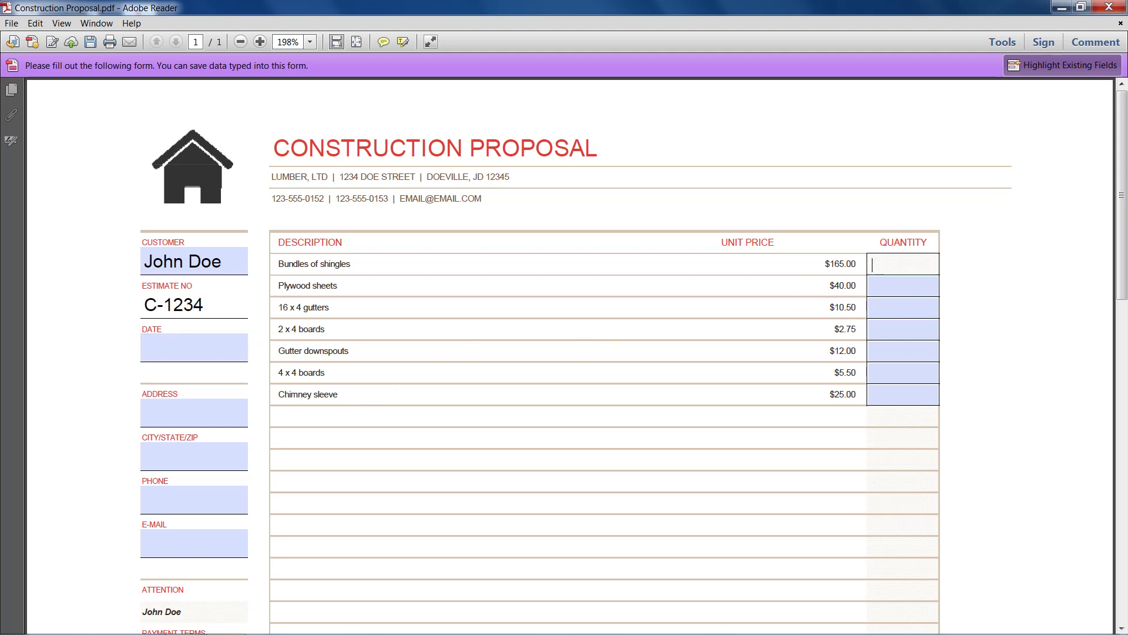
pyautogui.click(902, 265)
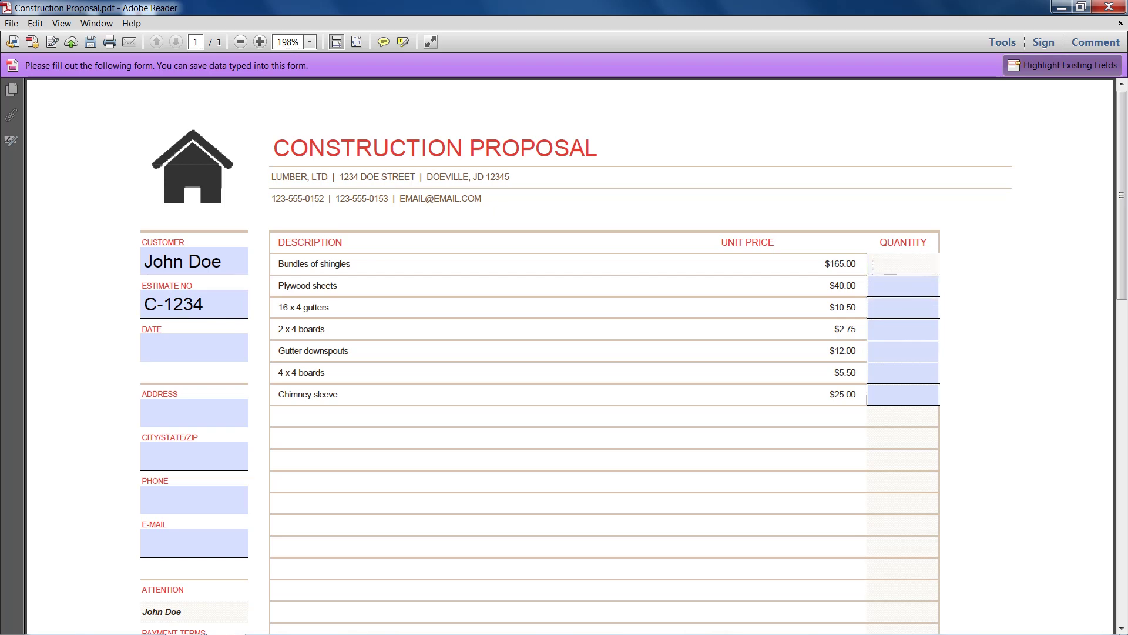
pyautogui.write('5')
pyautogui.press('Tab')
pyautogui.click(605, 252)
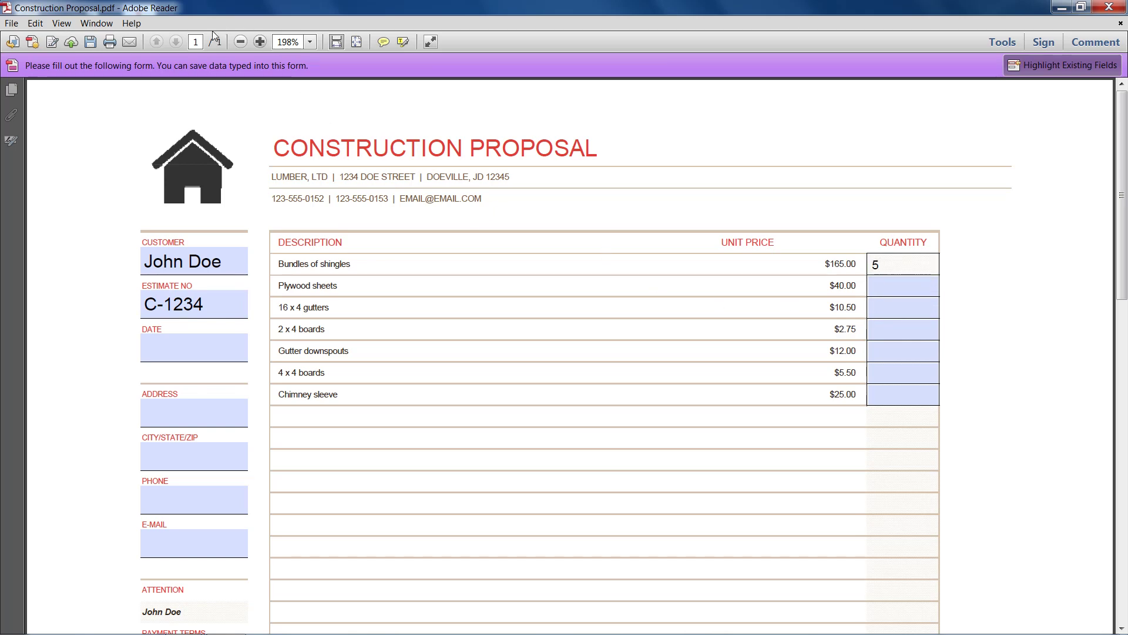
pyautogui.click(11, 23)
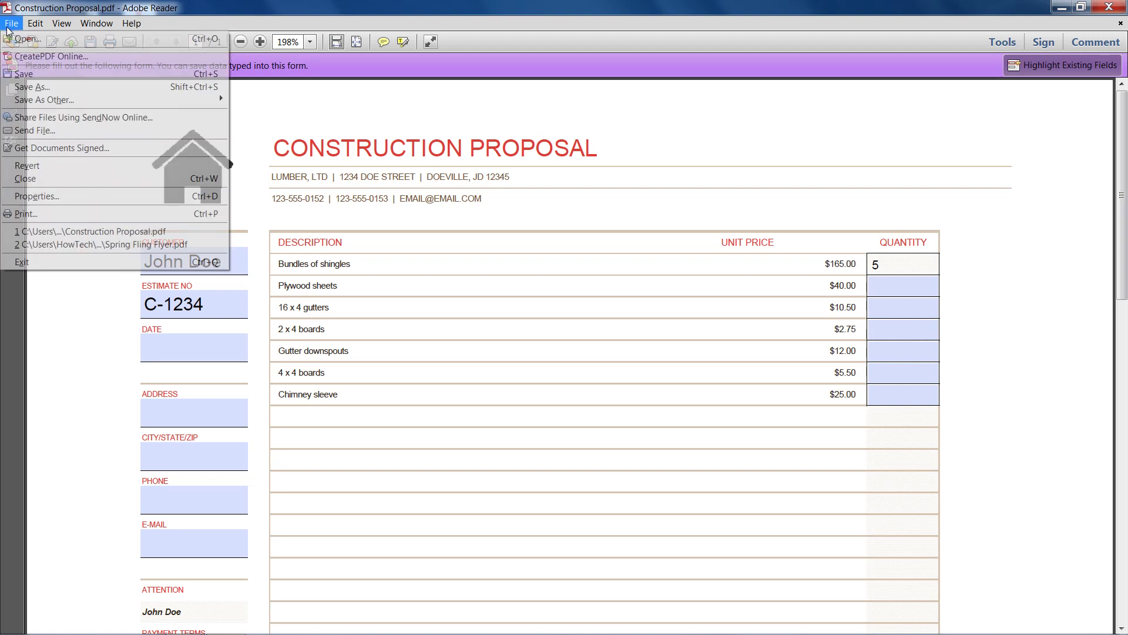
# Step: Save the form as 'Construction Proposal Filled' and close Adobe Reader
pyautogui.click(31, 88)
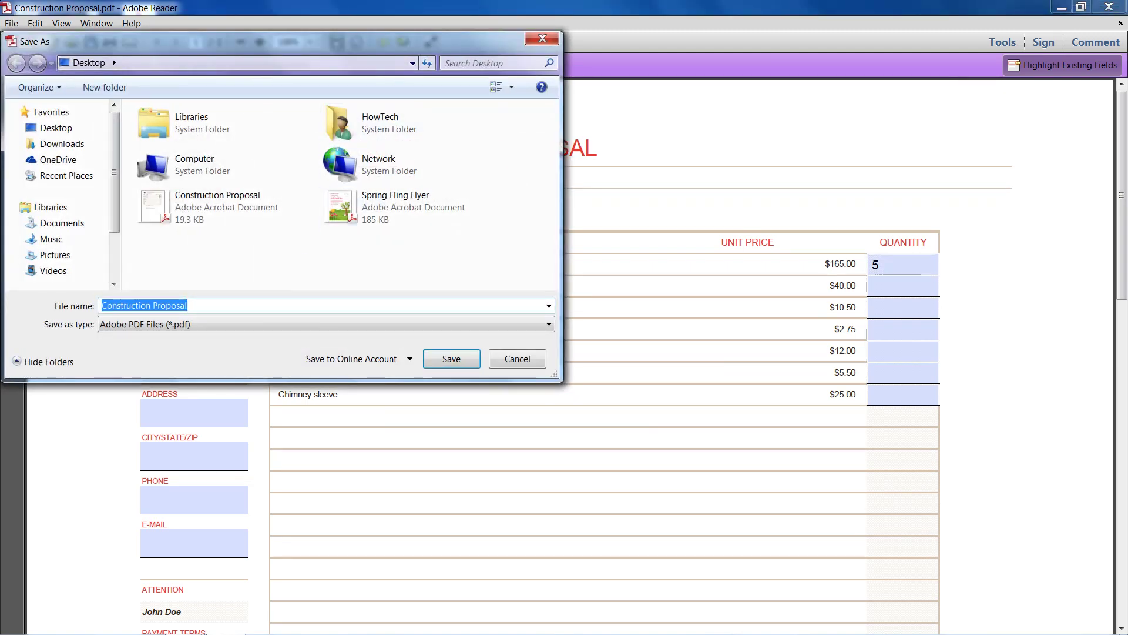
pyautogui.press('End')
pyautogui.write('Filled')
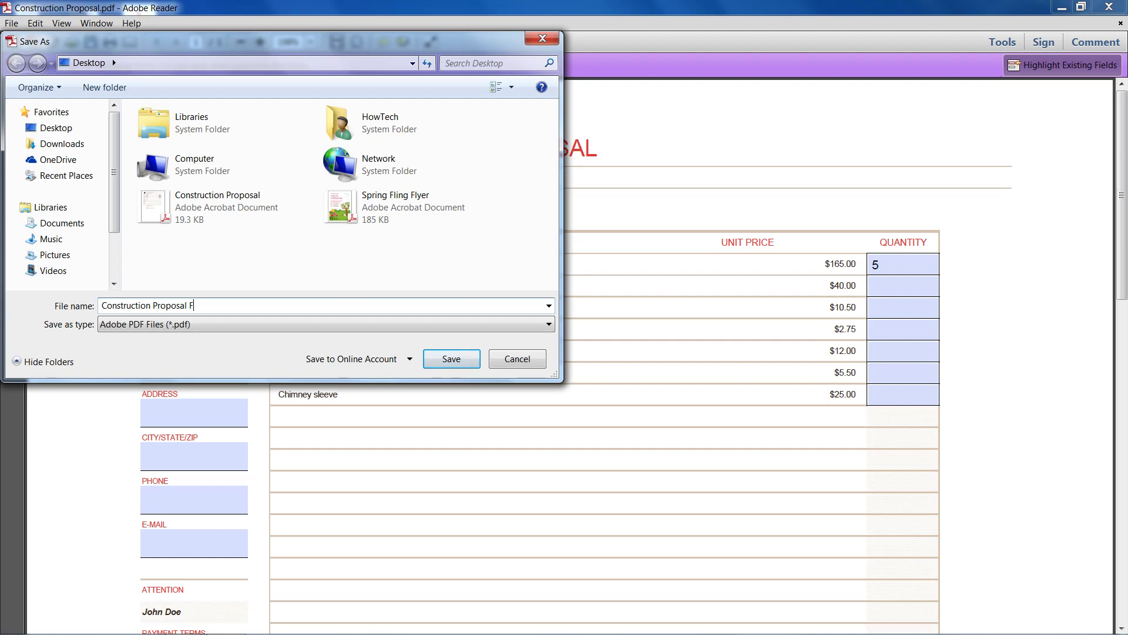
pyautogui.press('Return')
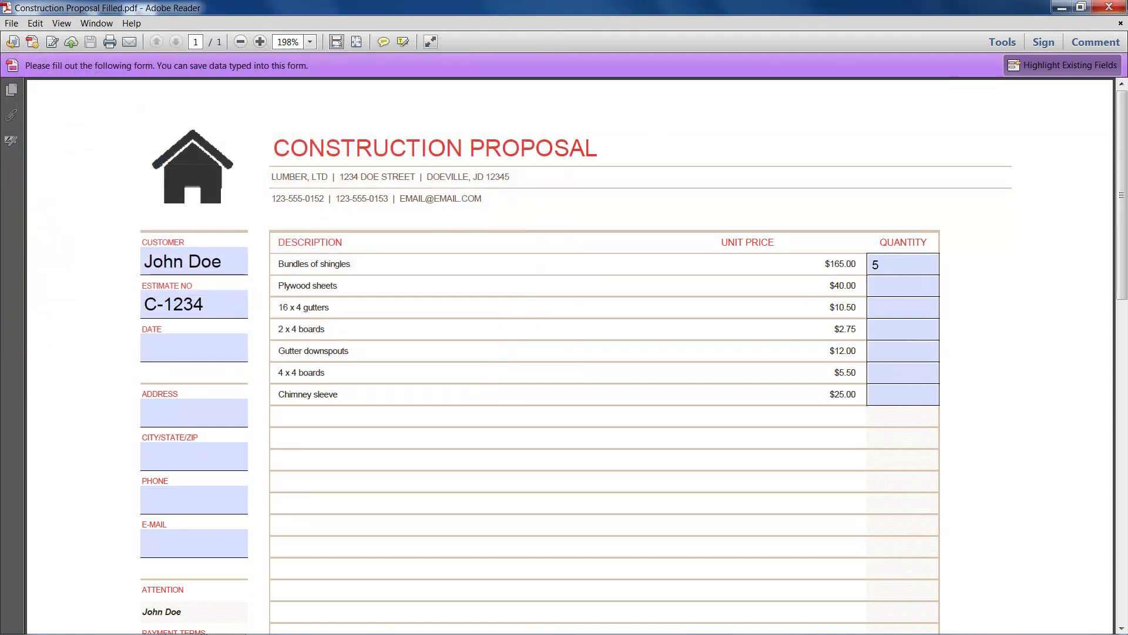
pyautogui.click(1109, 6)
# Step: Open Construction Proposal Filled.pdf from the desktop
pyautogui.doubleClick(29, 403)
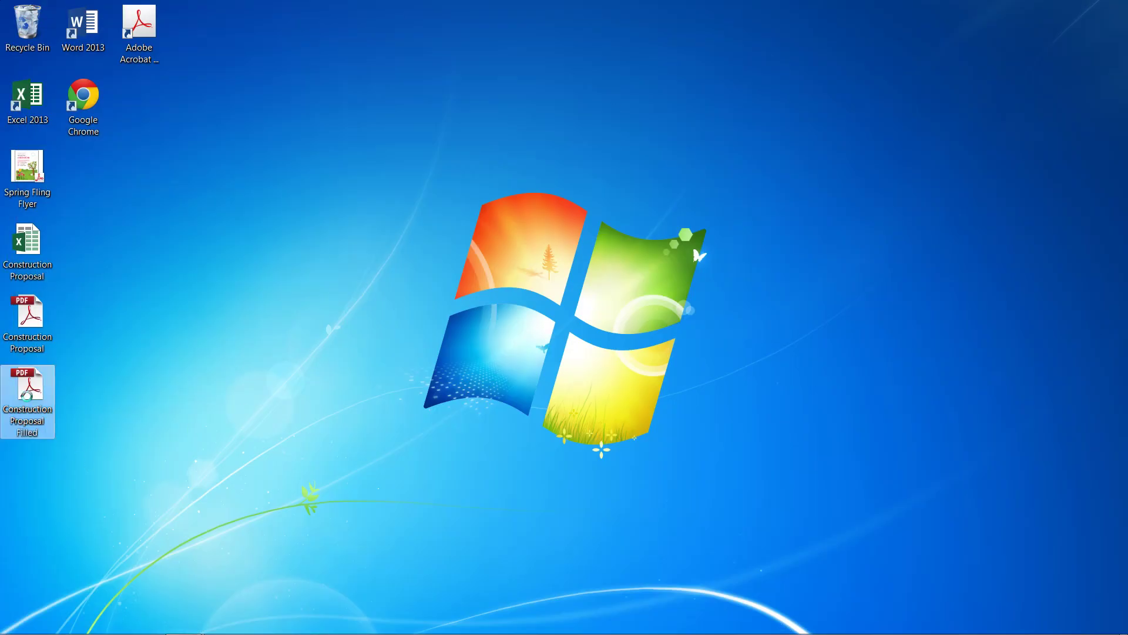